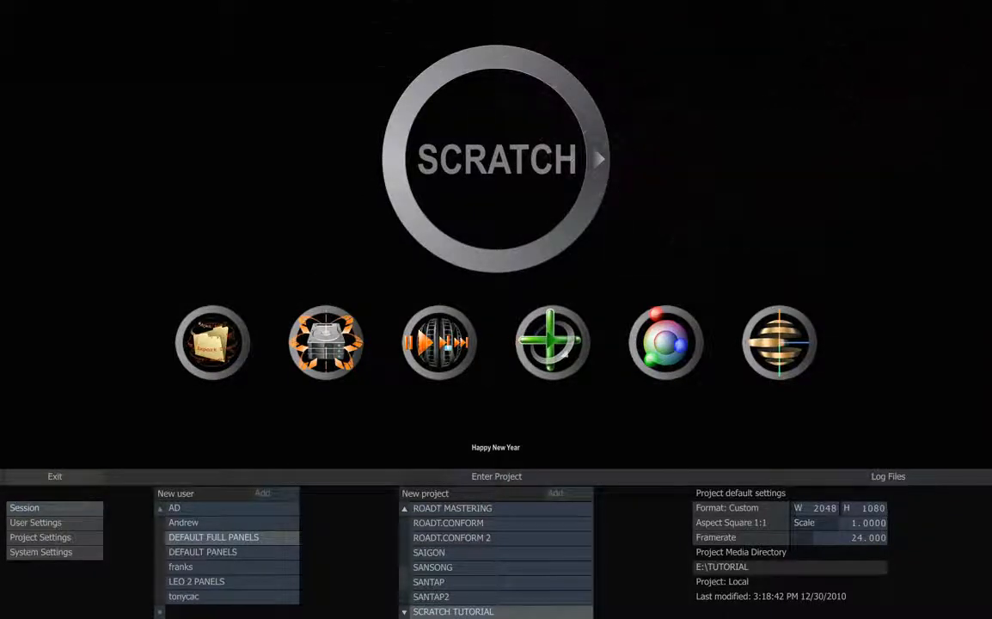
Enter the SCRATCH TUTORIAL project and open shot A018_C002_0709PM[1] from the TUTORIAL timeline in the player
{"action": "left_click", "coordinate": [479, 478]}
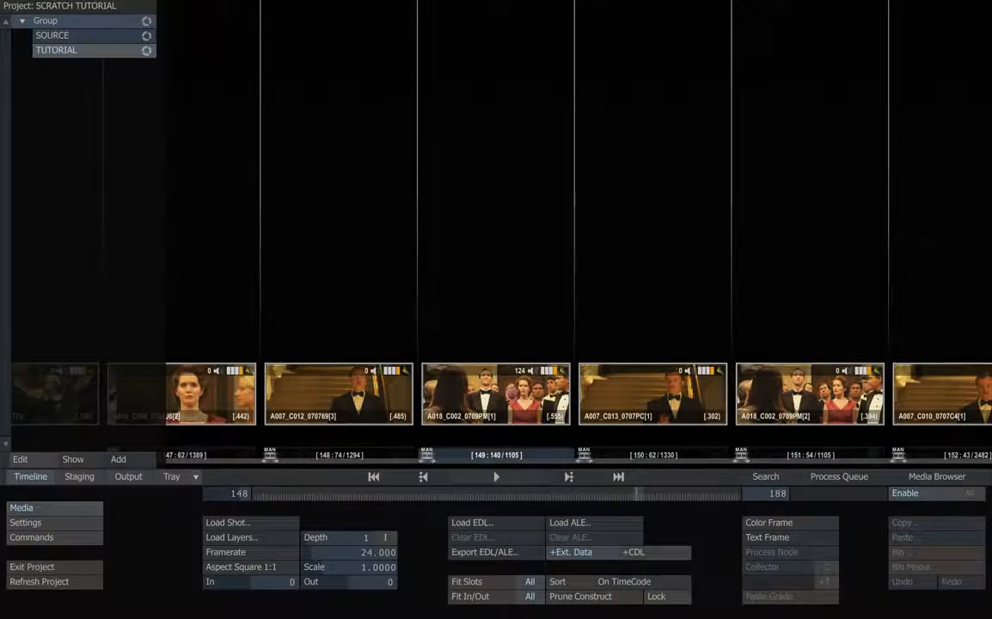
{"action": "double_click", "coordinate": [511, 394]}
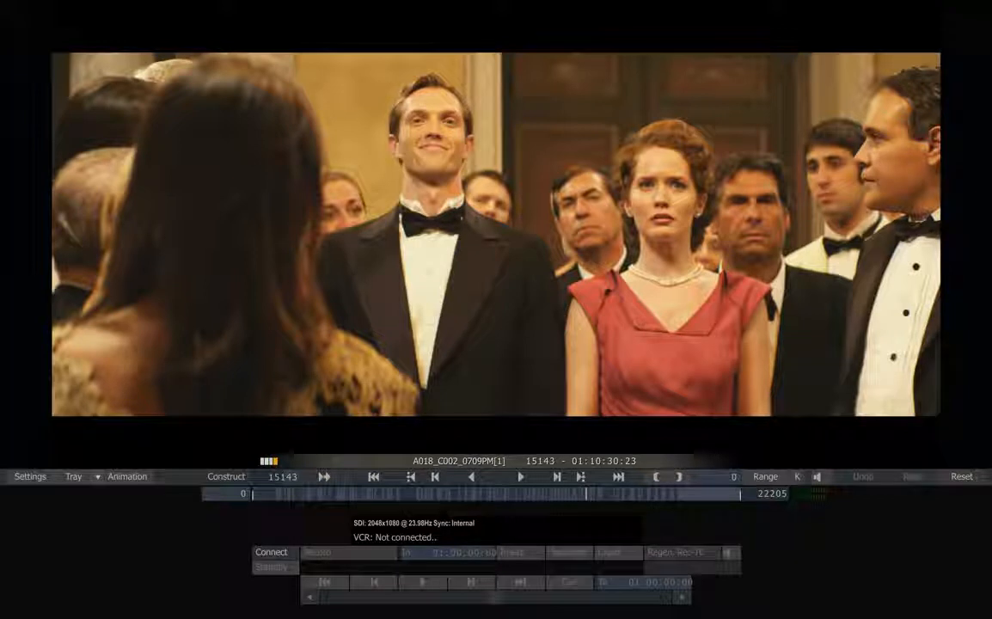
Examine the shot's RED source controls in both the Matrix and Process modules, including the color settings
{"action": "right_click", "coordinate": [393, 362]}
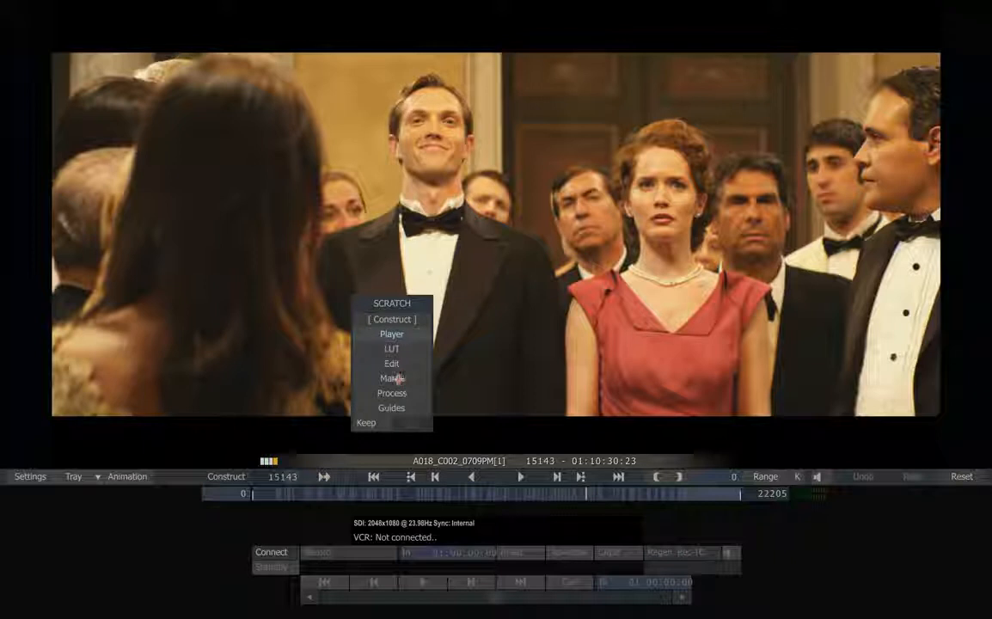
{"action": "left_click", "coordinate": [393, 379]}
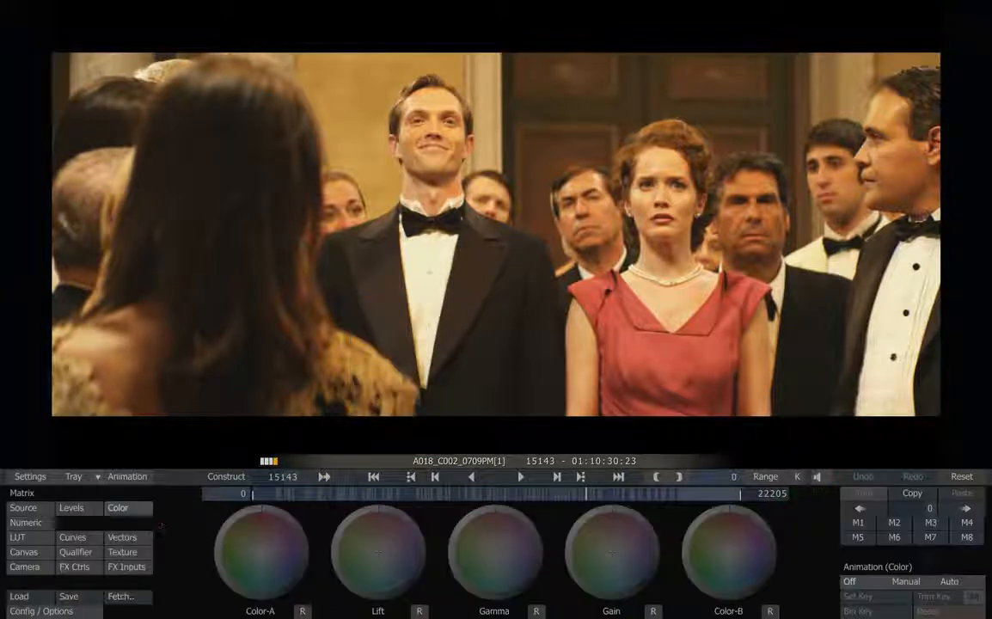
{"action": "left_click", "coordinate": [26, 508]}
{"action": "right_click", "coordinate": [503, 349]}
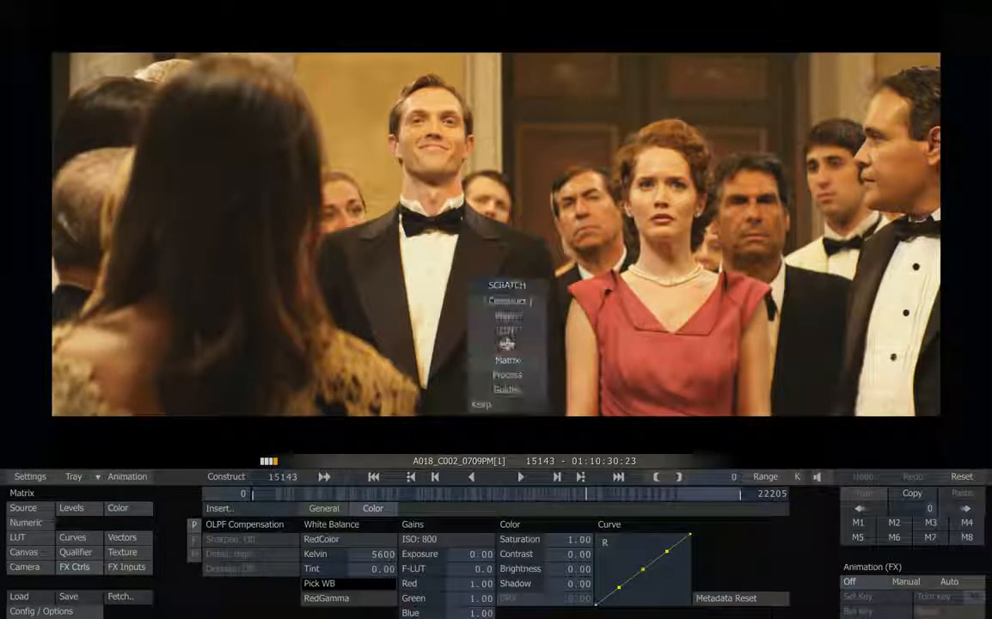
{"action": "left_click", "coordinate": [508, 375]}
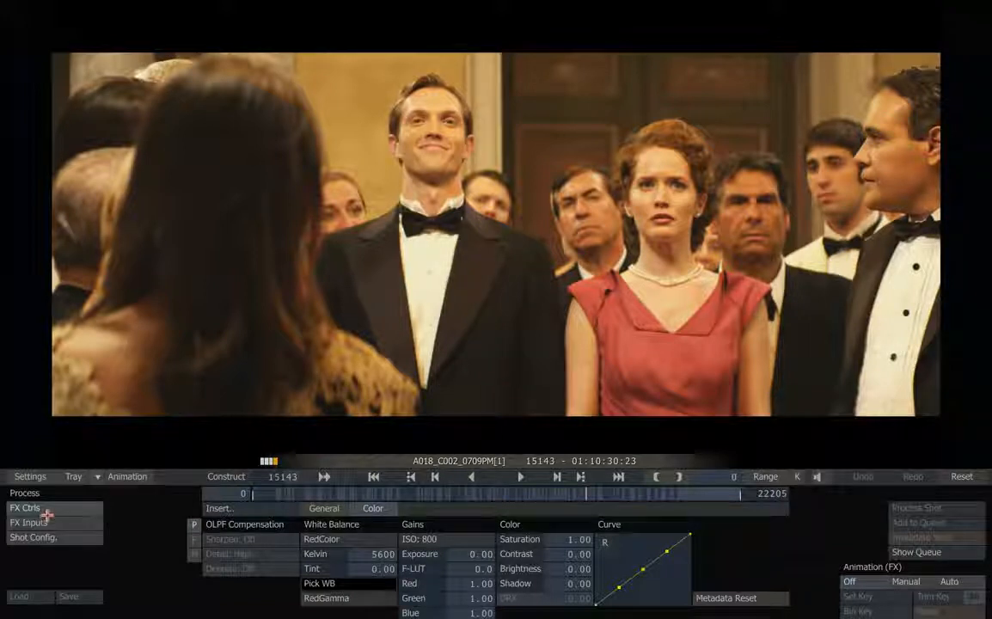
{"action": "left_click", "coordinate": [327, 508]}
{"action": "left_click", "coordinate": [374, 508]}
{"action": "right_click", "coordinate": [444, 543]}
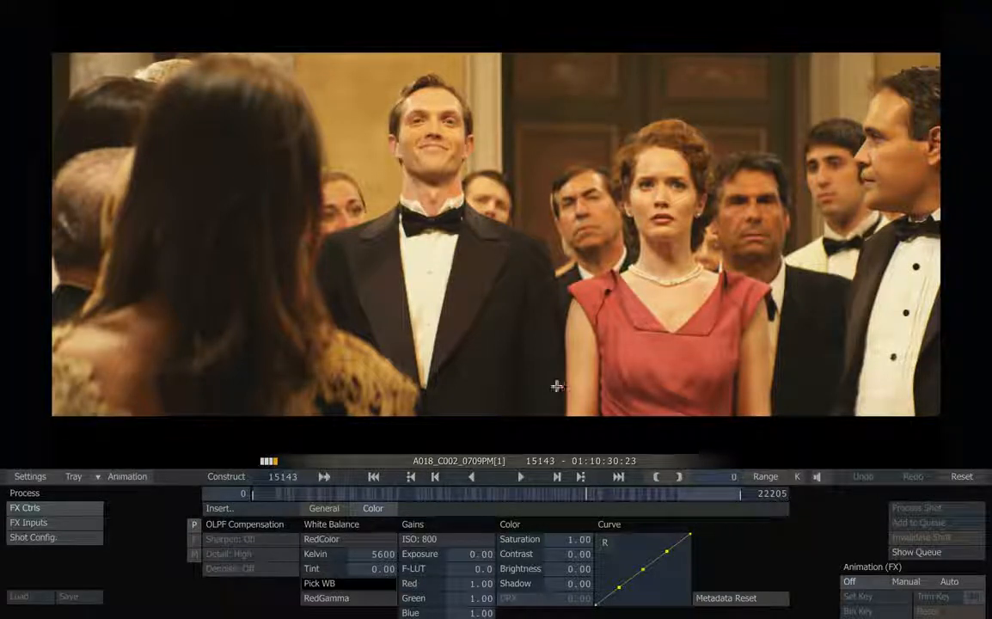
Using the histogram as a reference, set the shot's gamma to REC 709 and its ISO to 640
{"action": "mouse_move", "coordinate": [3, 360]}
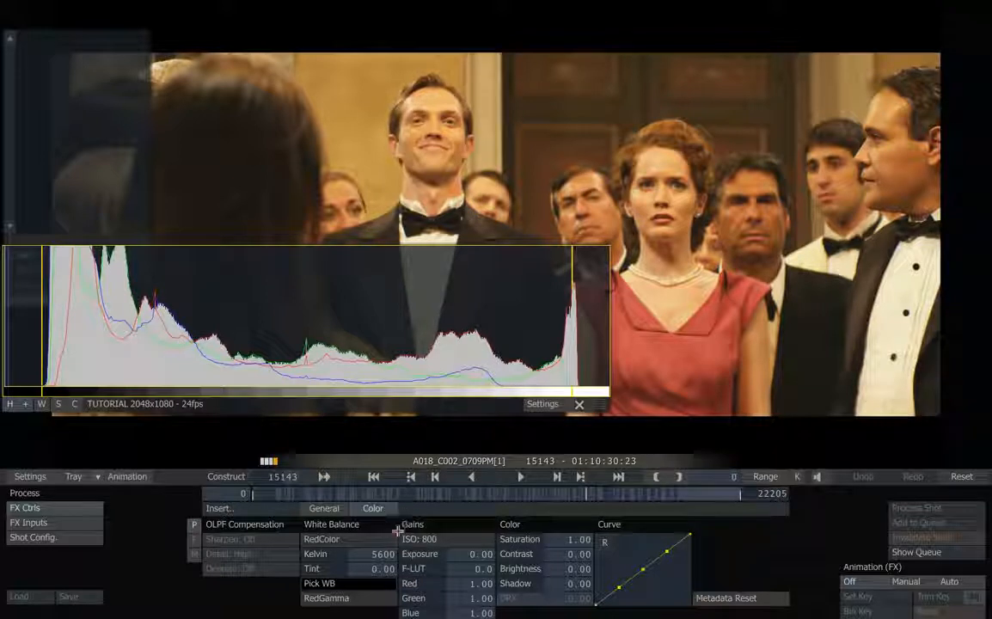
{"action": "left_click", "coordinate": [330, 601]}
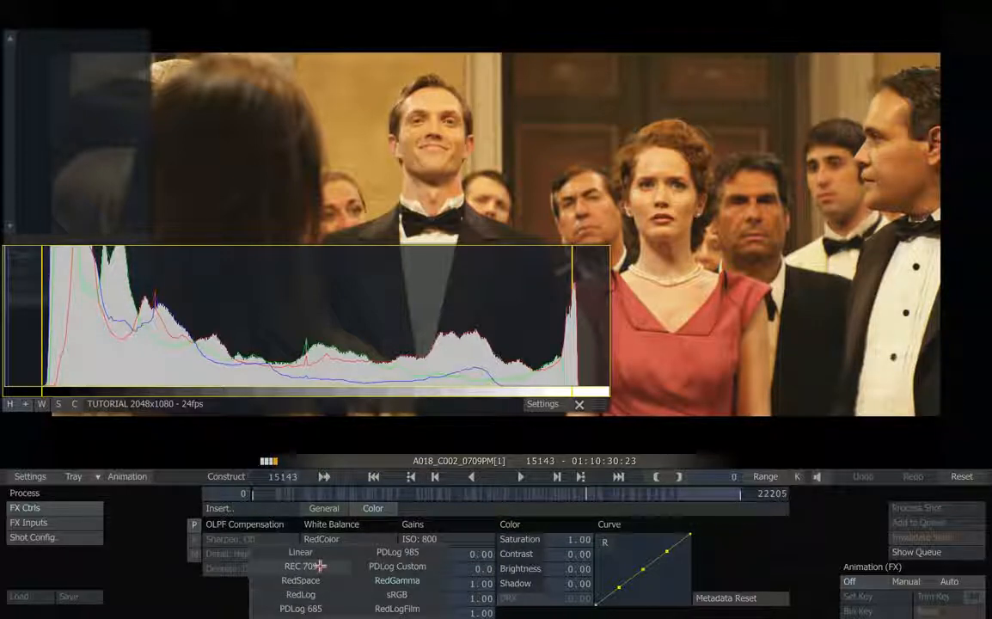
{"action": "left_click", "coordinate": [319, 566]}
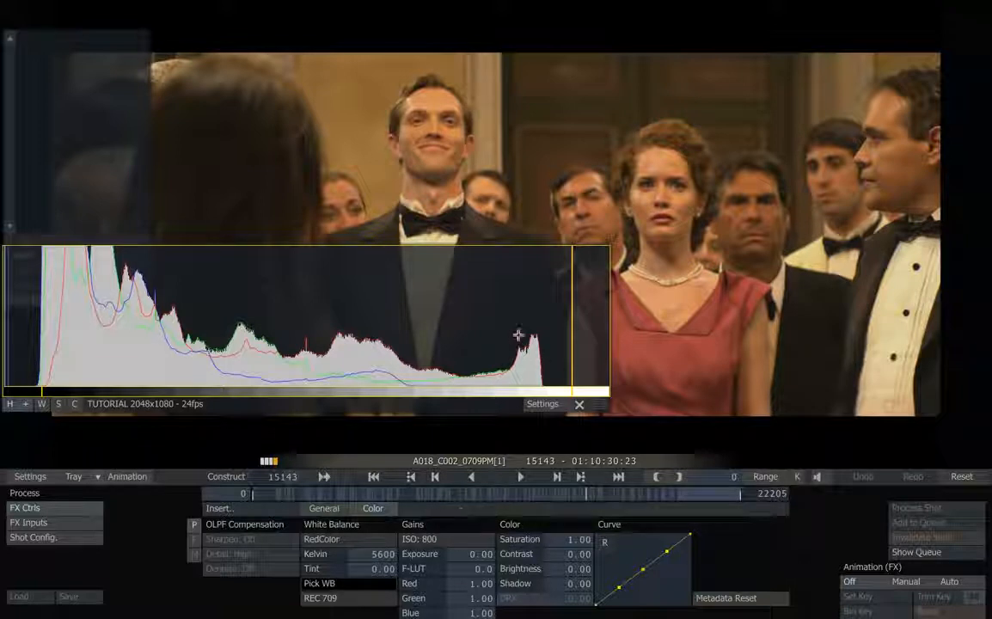
{"action": "left_click", "coordinate": [421, 539]}
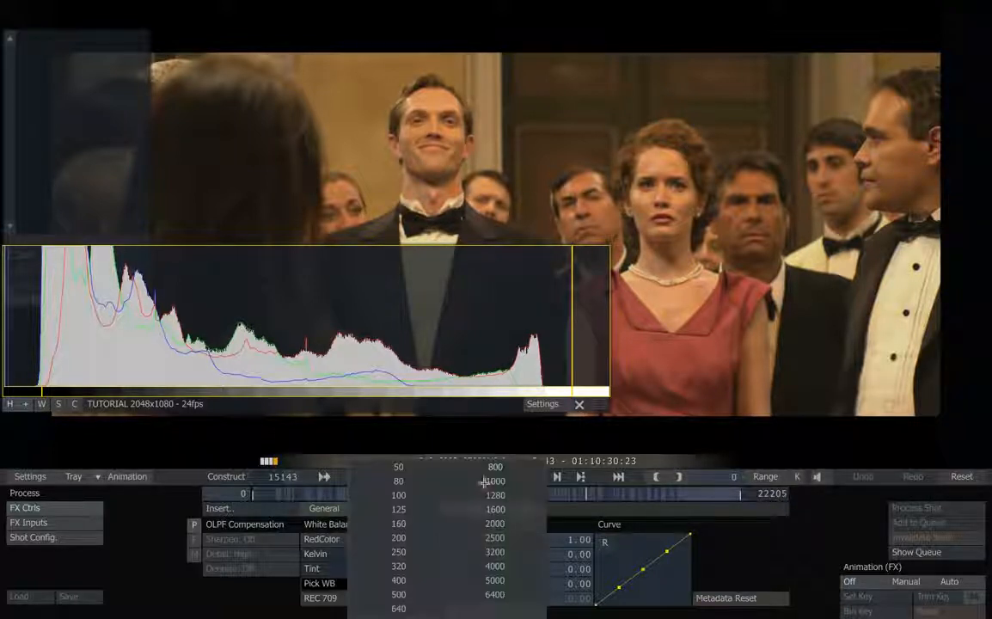
{"action": "left_click", "coordinate": [408, 609]}
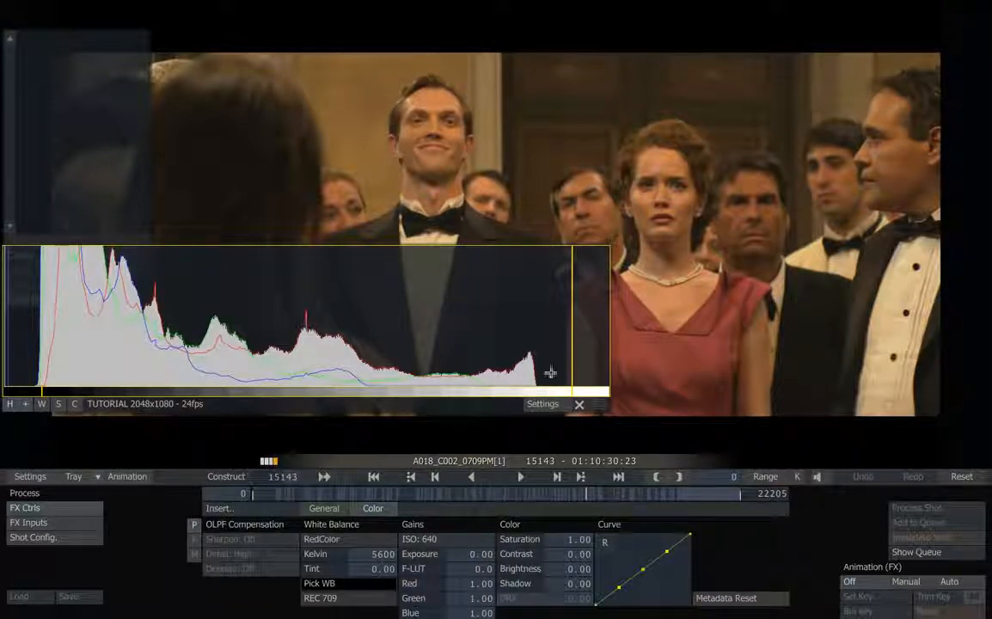
Try an S-shaped Master curve in Matrix with lowered shadows and raised midtones and highlights, and reset the curve
{"action": "right_click", "coordinate": [191, 325]}
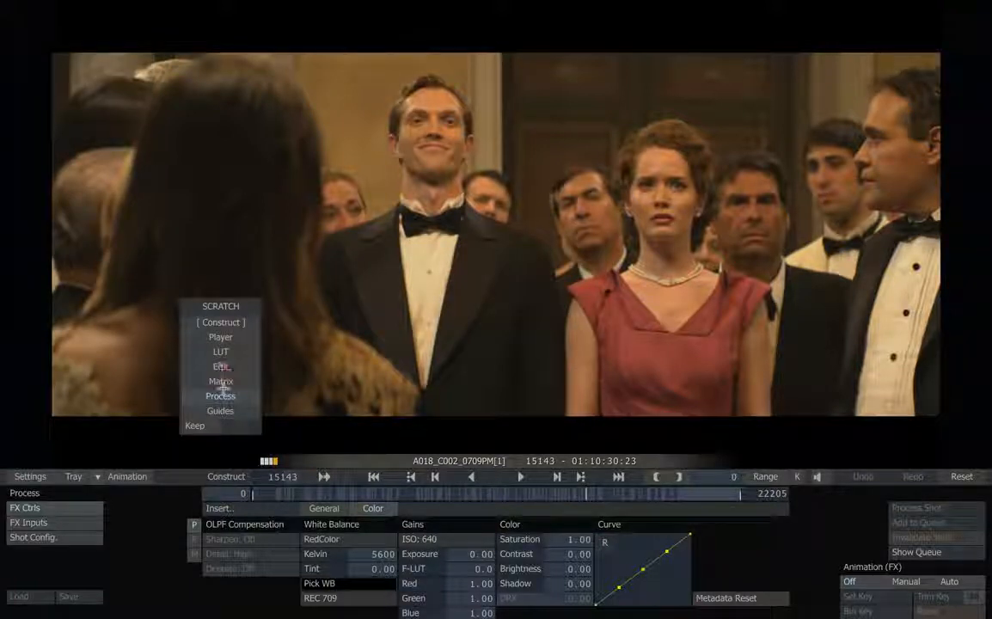
{"action": "left_click", "coordinate": [222, 383]}
{"action": "left_click", "coordinate": [73, 537]}
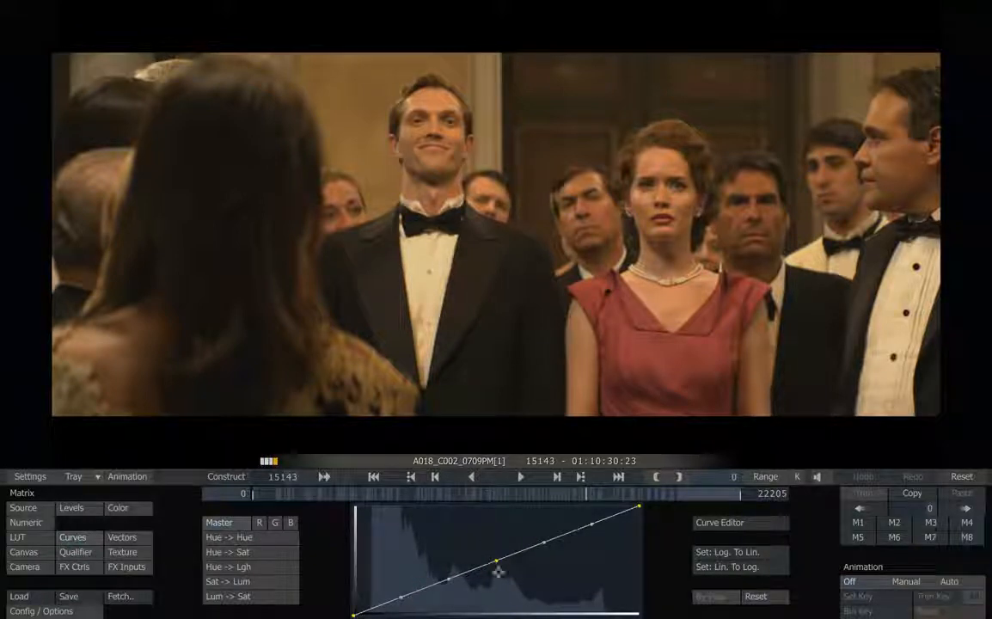
{"action": "left_click_drag", "start_coordinate": [497, 561], "coordinate": [486, 551]}
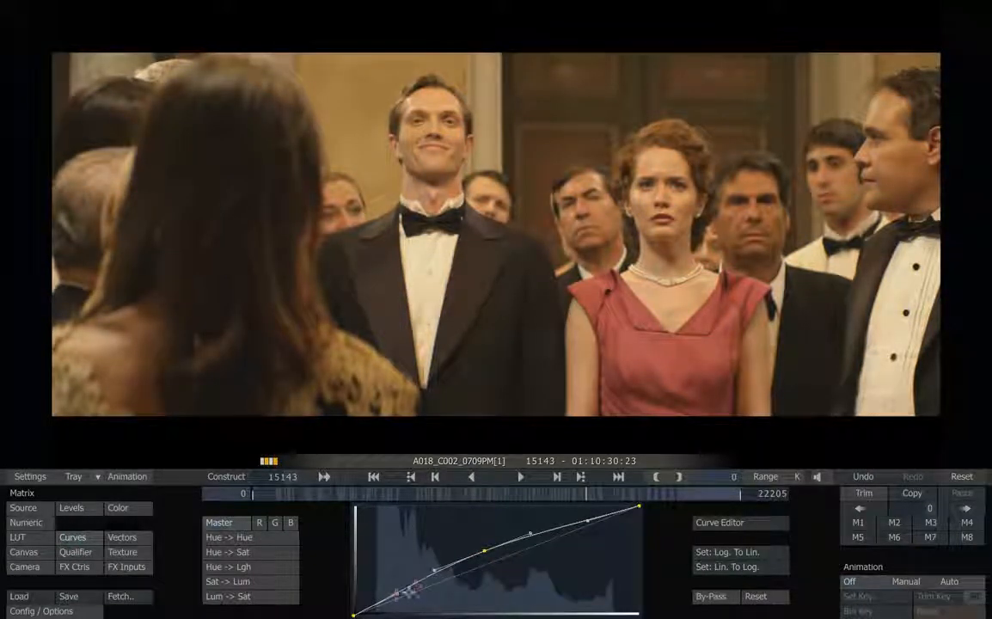
{"action": "left_click_drag", "start_coordinate": [397, 594], "coordinate": [408, 607]}
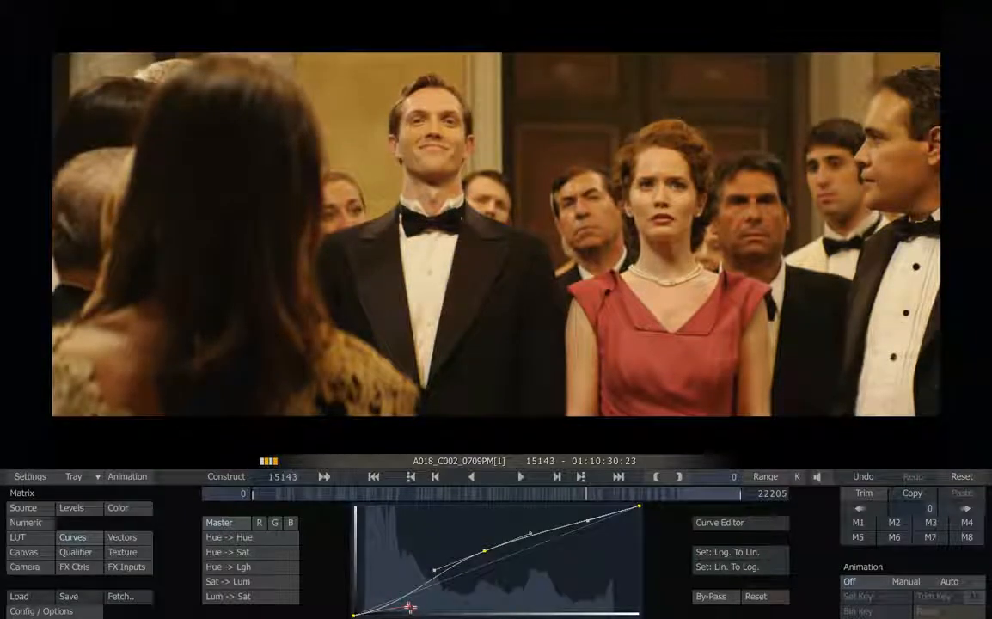
{"action": "left_click_drag", "start_coordinate": [586, 520], "coordinate": [577, 510]}
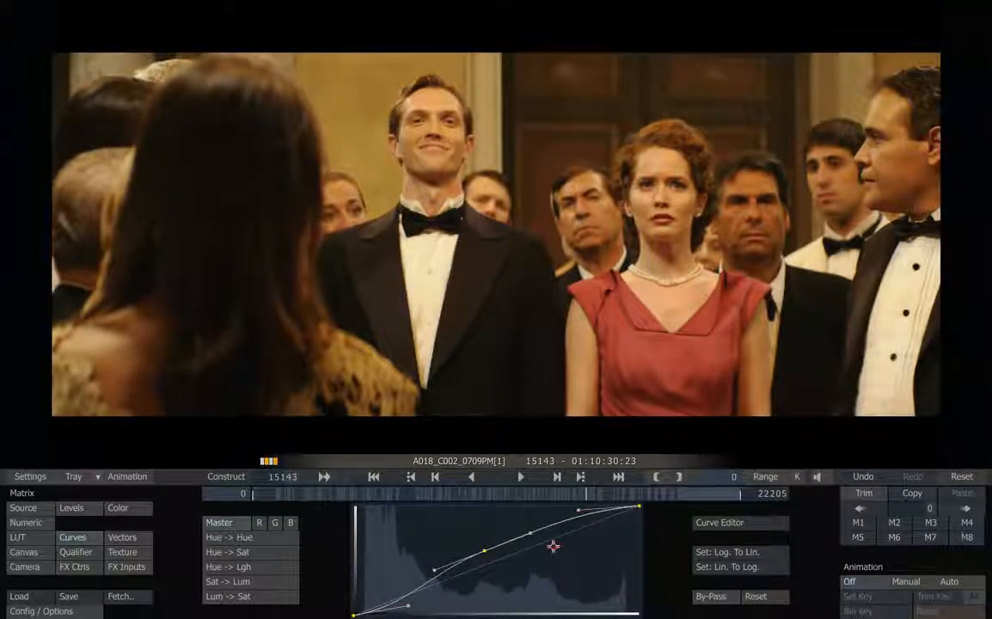
{"action": "left_click_drag", "start_coordinate": [484, 549], "coordinate": [482, 546]}
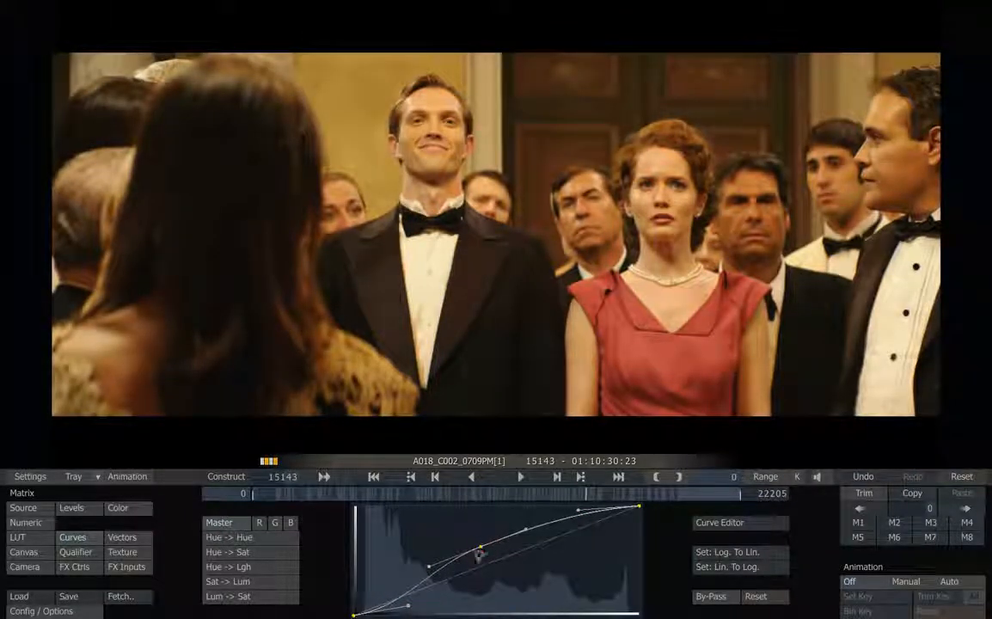
{"action": "left_click_drag", "start_coordinate": [429, 567], "coordinate": [431, 574]}
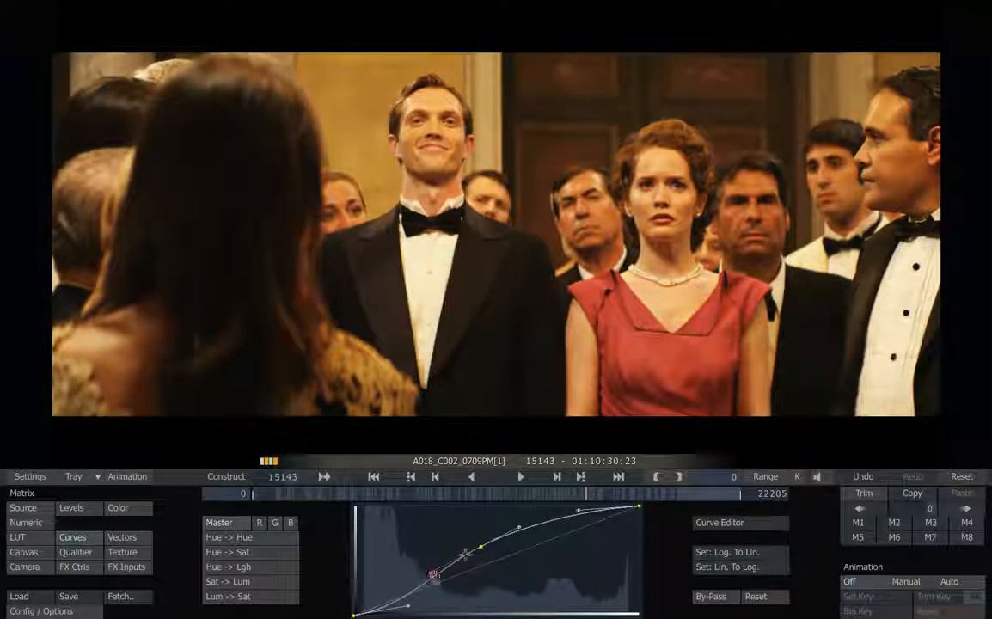
{"action": "left_click_drag", "start_coordinate": [481, 548], "coordinate": [487, 550]}
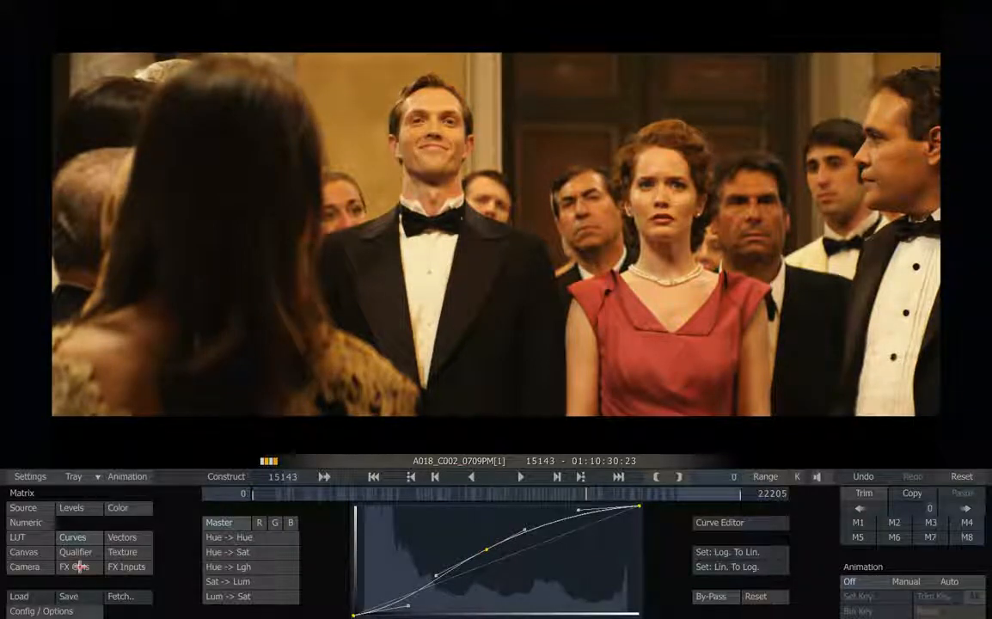
{"action": "left_click", "coordinate": [754, 597]}
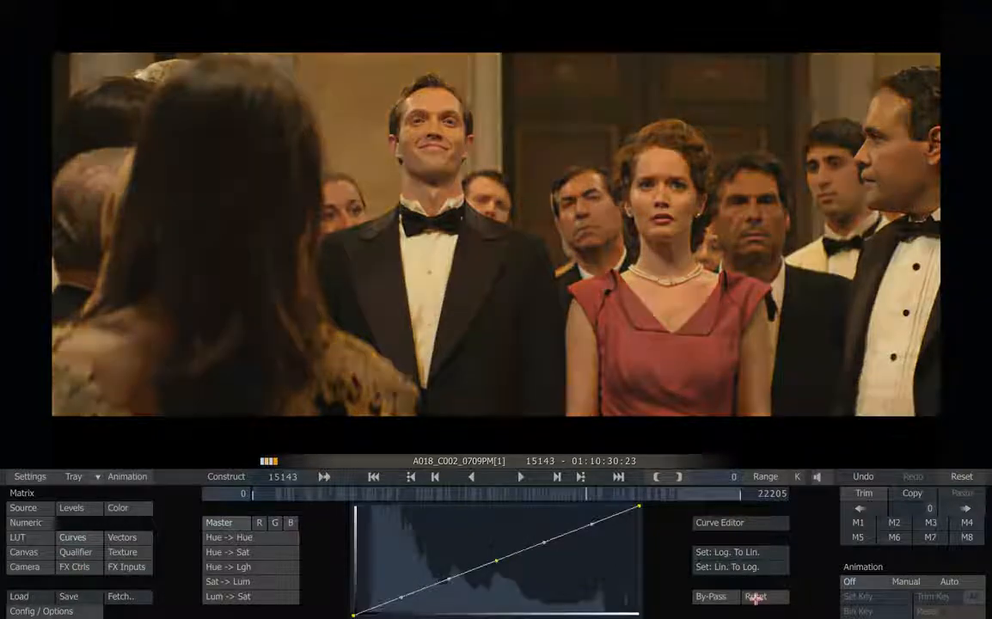
Try a white balance of 3200 Kelvin in the shot's RED source controls
{"action": "left_click", "coordinate": [76, 566]}
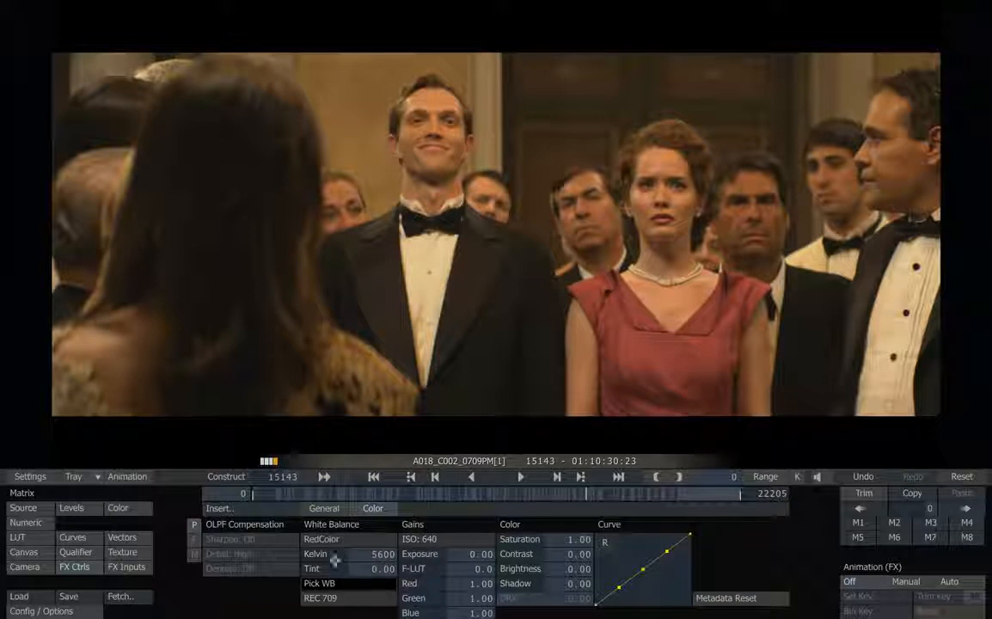
{"action": "left_click", "coordinate": [378, 553]}
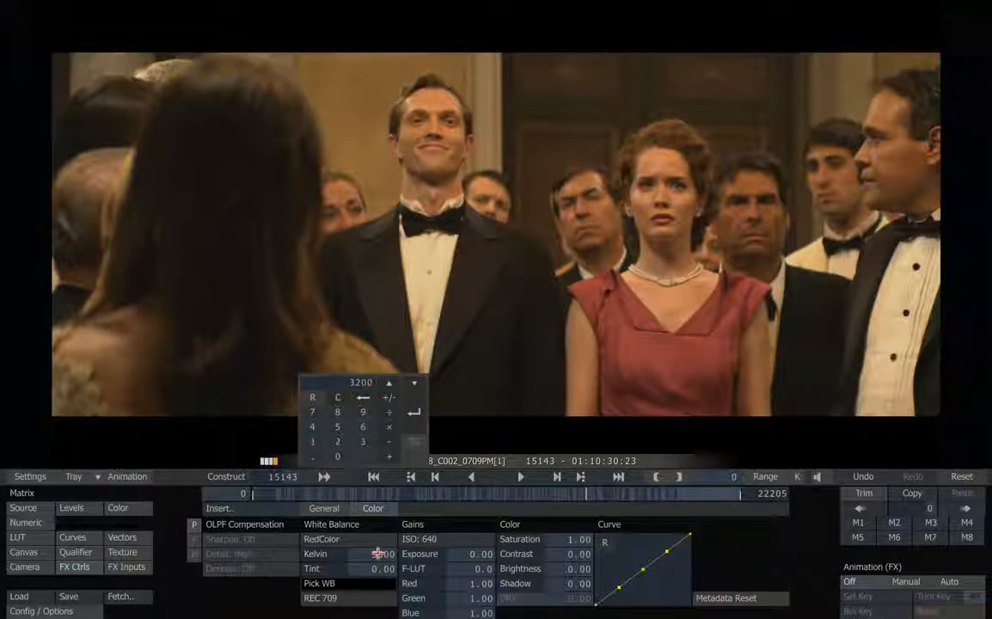
{"action": "key", "text": "Return"}
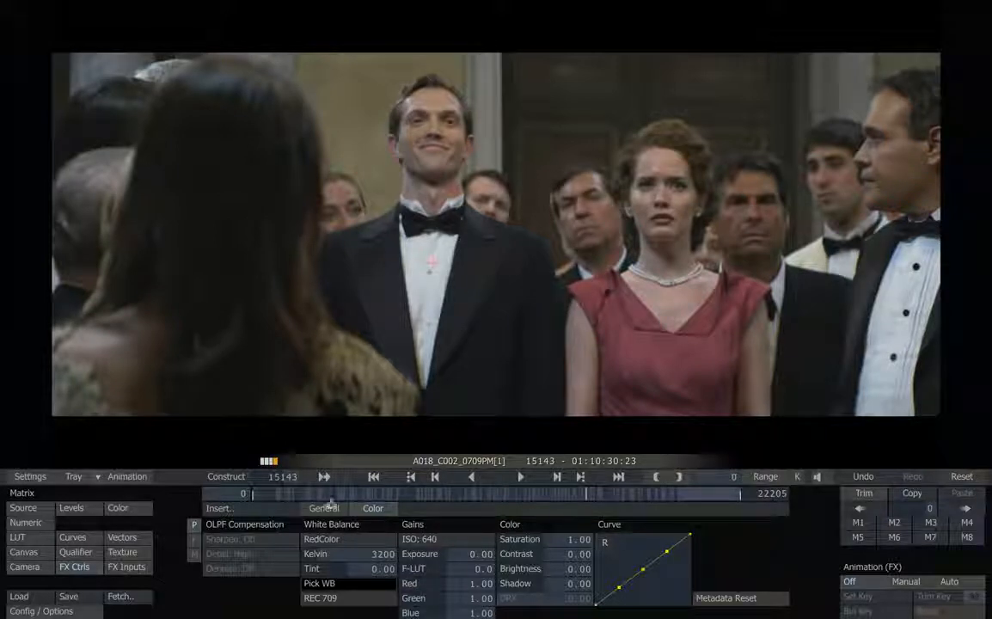
Set the shot's white balance to 4000 Kelvin
{"action": "left_click", "coordinate": [358, 554]}
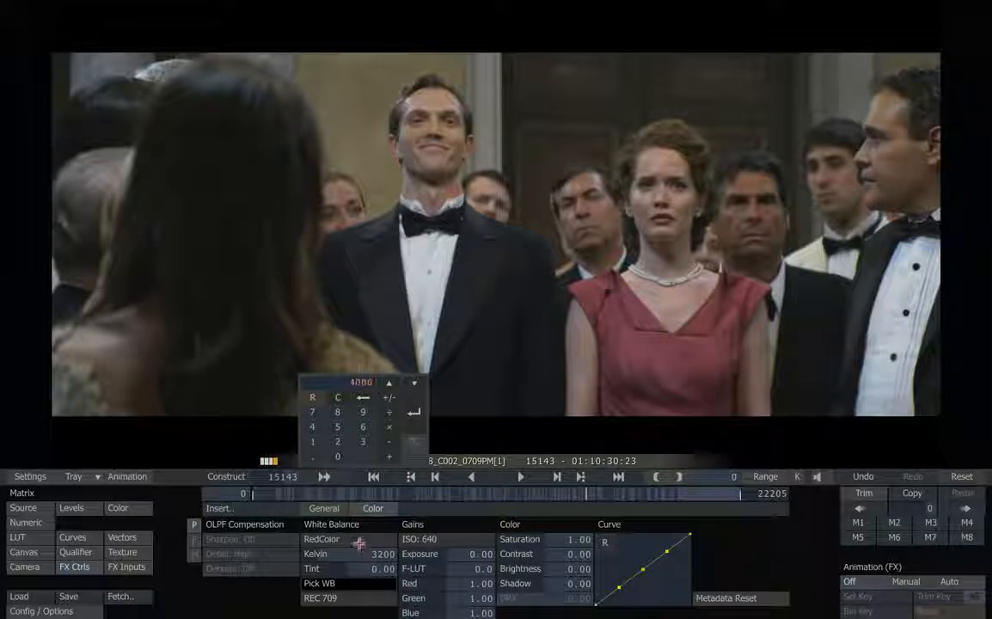
{"action": "type", "text": "4000"}
{"action": "key", "text": "Return"}
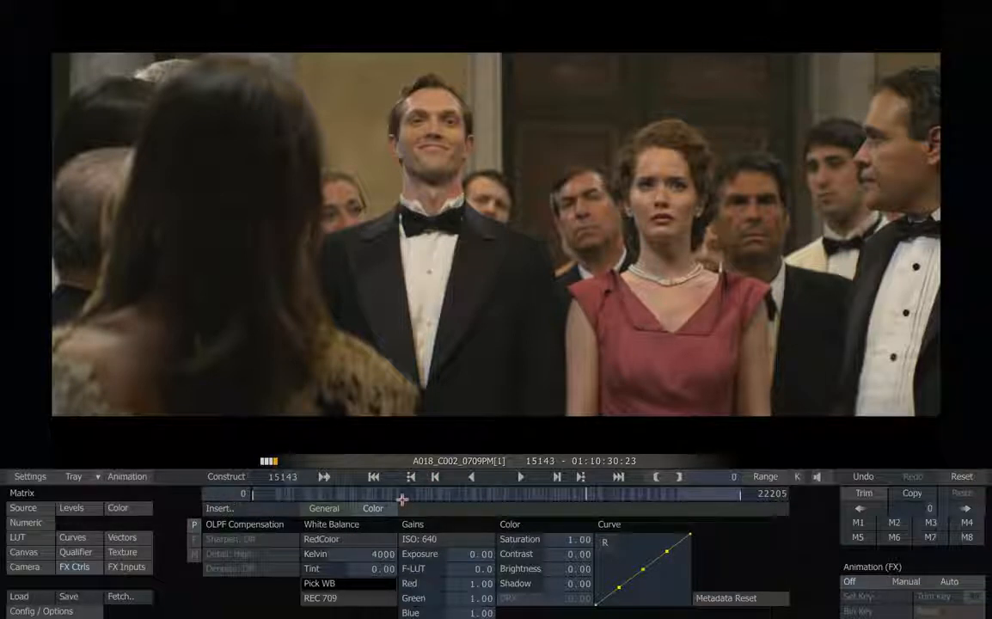
Try a stronger contrast curve on the rebalanced shot, flattening its highlight end and fine-tuning shadows and midtones, and reset it
{"action": "left_click", "coordinate": [86, 538]}
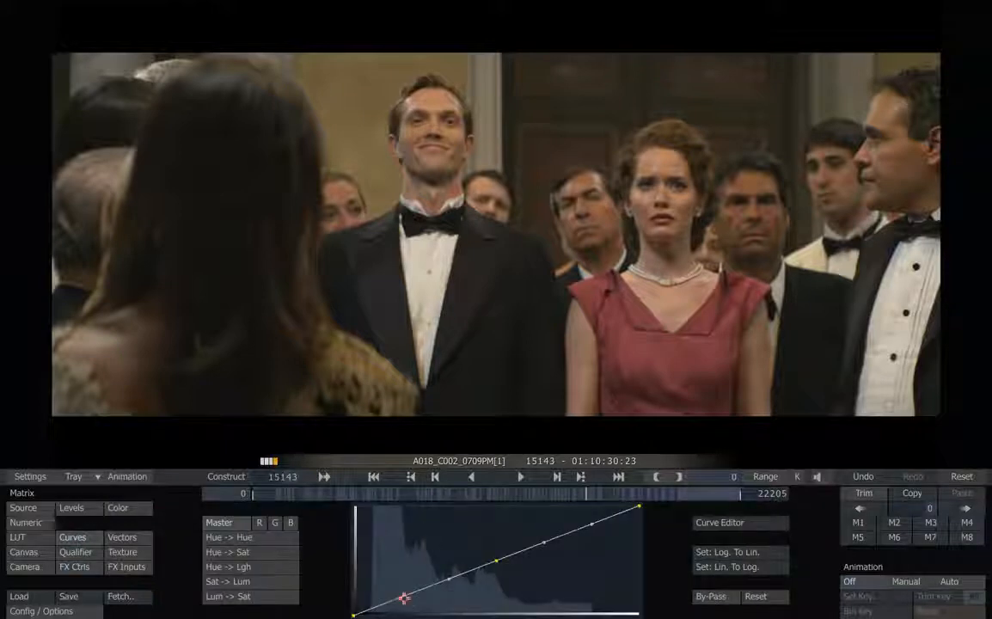
{"action": "left_click_drag", "start_coordinate": [404, 597], "coordinate": [412, 608]}
{"action": "left_click_drag", "start_coordinate": [501, 560], "coordinate": [525, 530]}
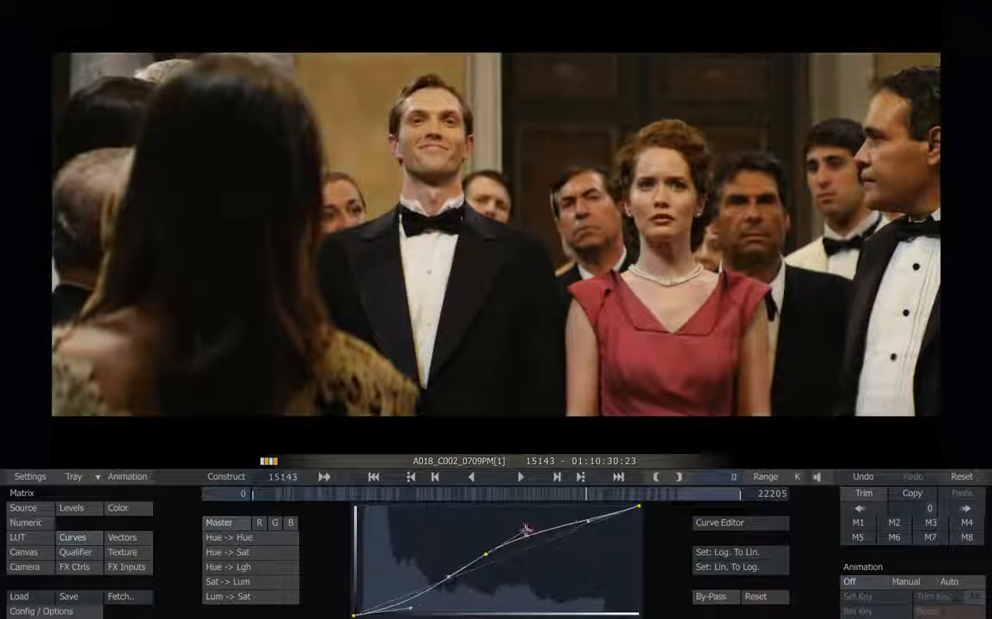
{"action": "left_click_drag", "start_coordinate": [587, 521], "coordinate": [577, 505]}
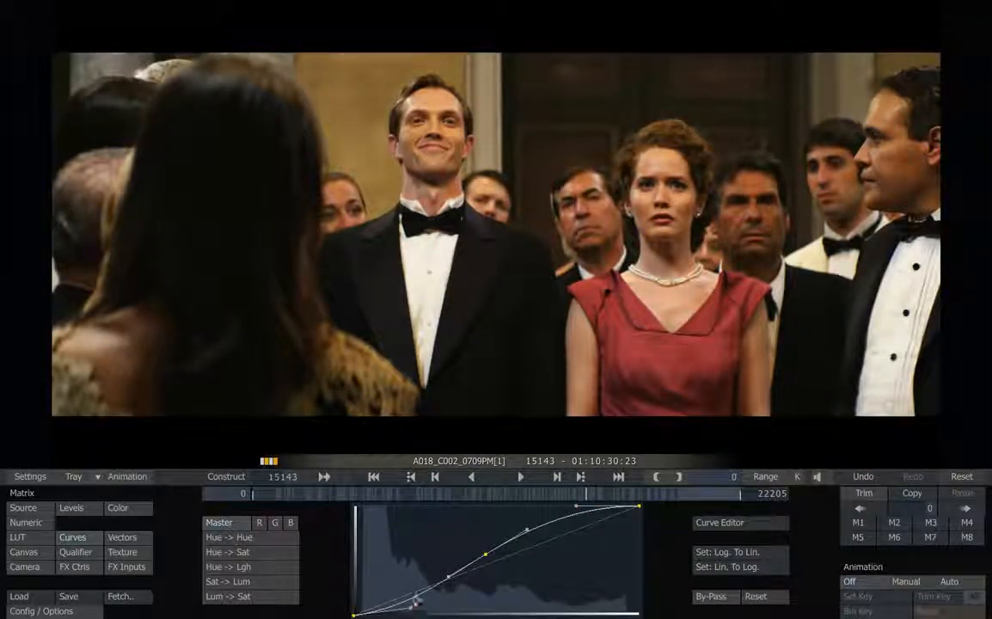
{"action": "mouse_move", "coordinate": [472, 566]}
{"action": "left_mouse_down"}
{"action": "mouse_move", "coordinate": [478, 549]}
{"action": "mouse_move", "coordinate": [487, 553]}
{"action": "left_mouse_up"}
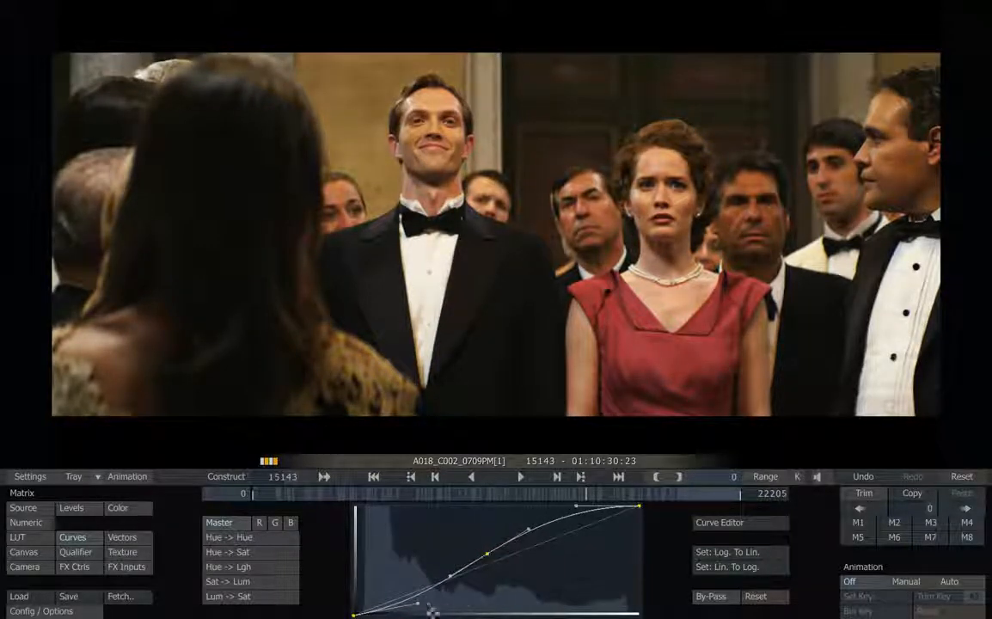
{"action": "left_click_drag", "start_coordinate": [425, 606], "coordinate": [425, 602]}
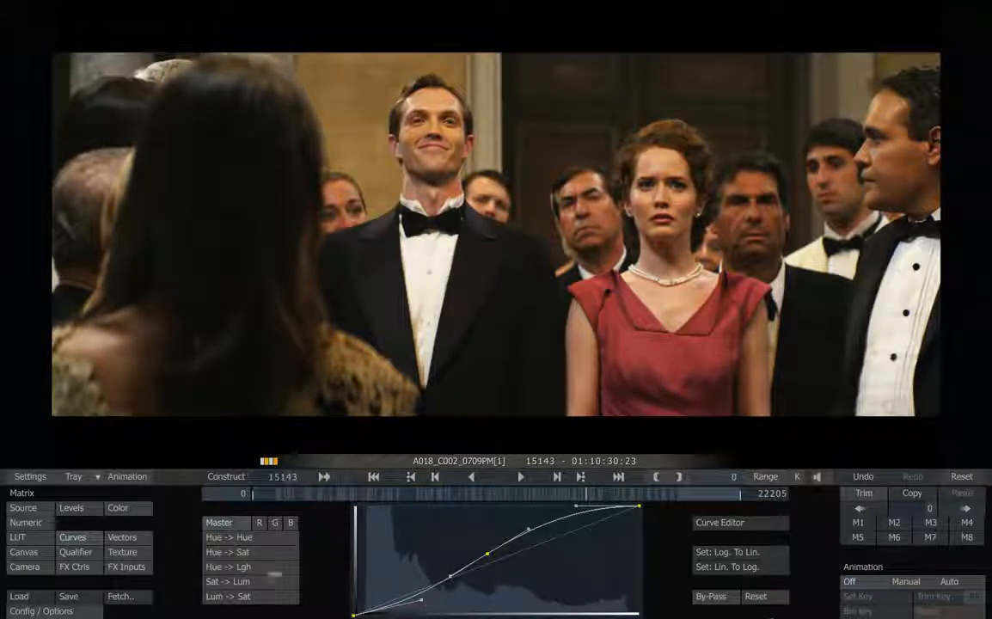
{"action": "left_click", "coordinate": [757, 596]}
Check the shot's histogram and source settings, and flip between it and the following shots to compare their looks
{"action": "mouse_move", "coordinate": [55, 558]}
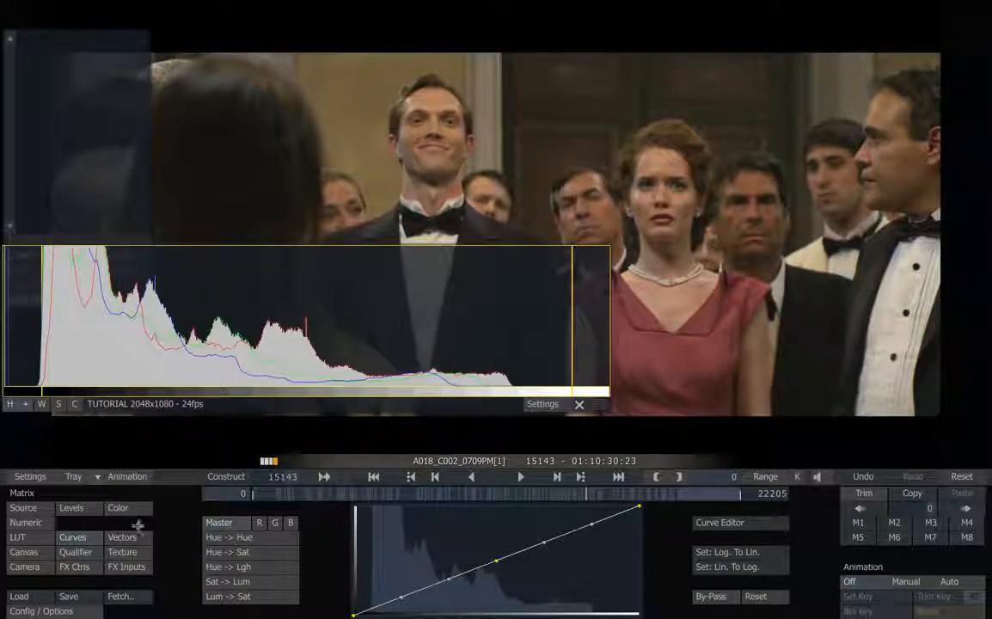
{"action": "left_click", "coordinate": [86, 567]}
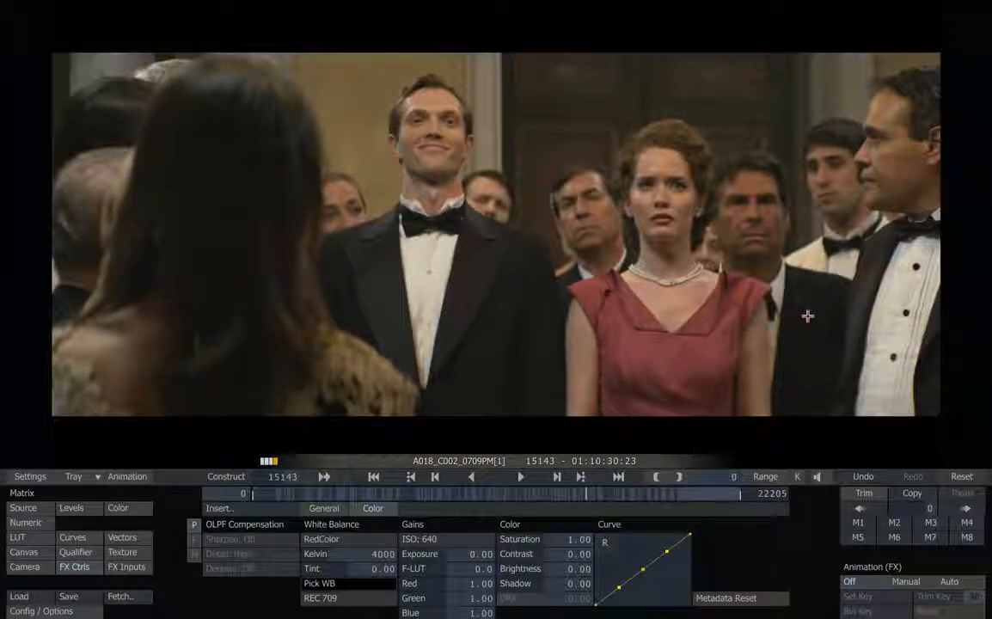
{"action": "key", "text": "Down"}
{"action": "key", "text": "Down"}
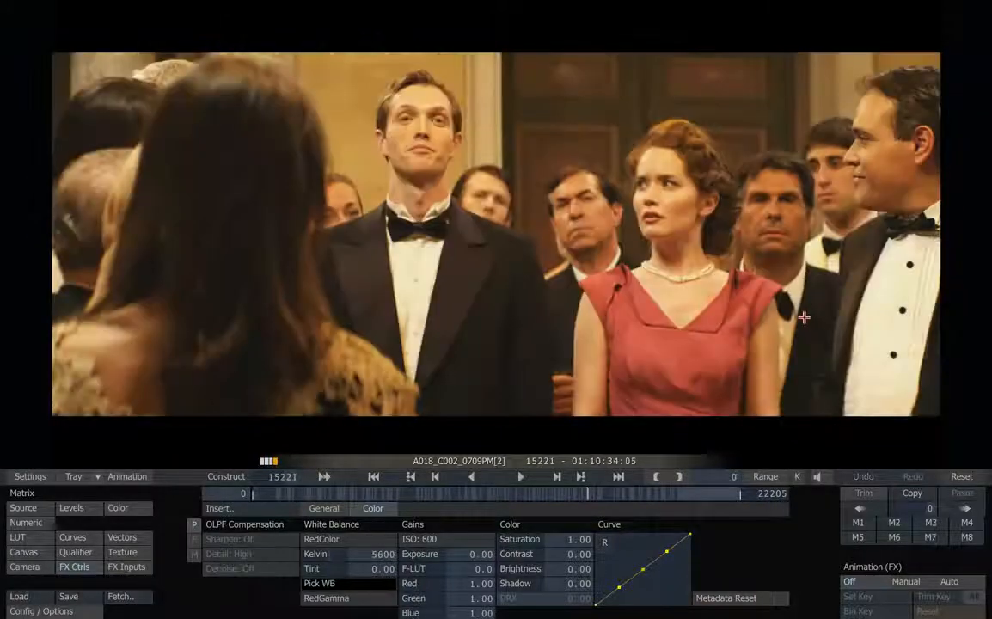
{"action": "key", "text": "Up"}
{"action": "key", "text": "Down"}
{"action": "key", "text": "Up"}
{"action": "key", "text": "Down"}
{"action": "key", "text": "Up"}
{"action": "key", "text": "Down"}
{"action": "key", "text": "Down"}
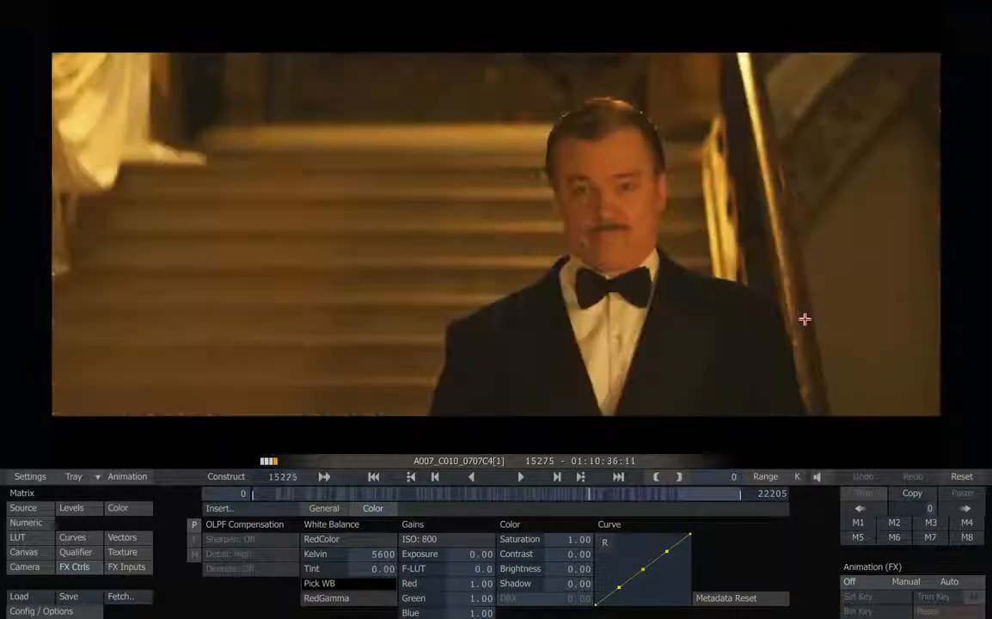
Open the construct's Media Browser, list the shots' R3D settings and inspect those of the already adjusted shot A018_C002_0709PM[1]
{"action": "key", "text": "Down"}
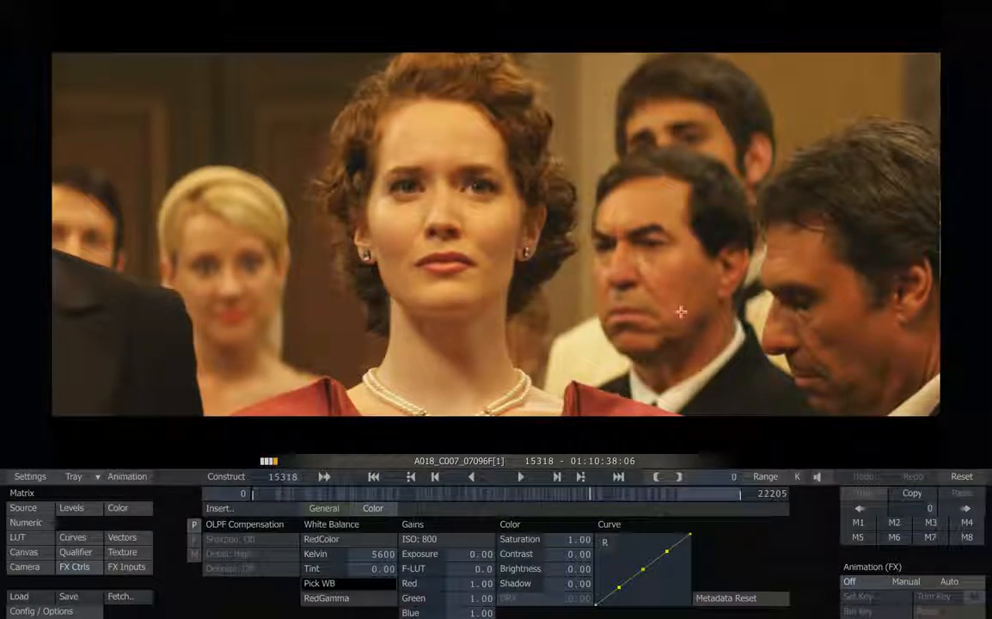
{"action": "left_click", "coordinate": [225, 478]}
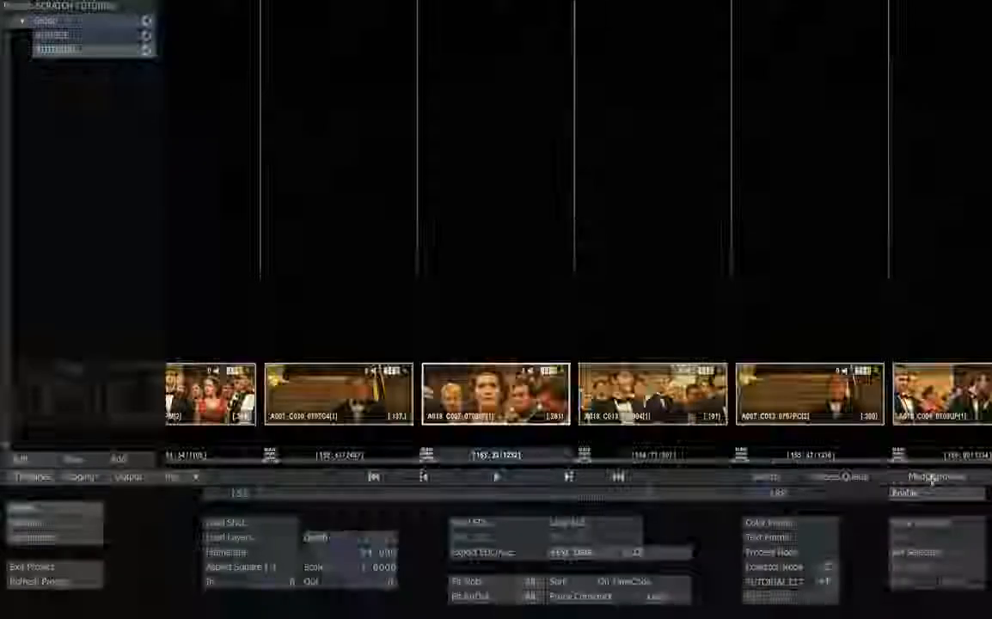
{"action": "left_click", "coordinate": [926, 477]}
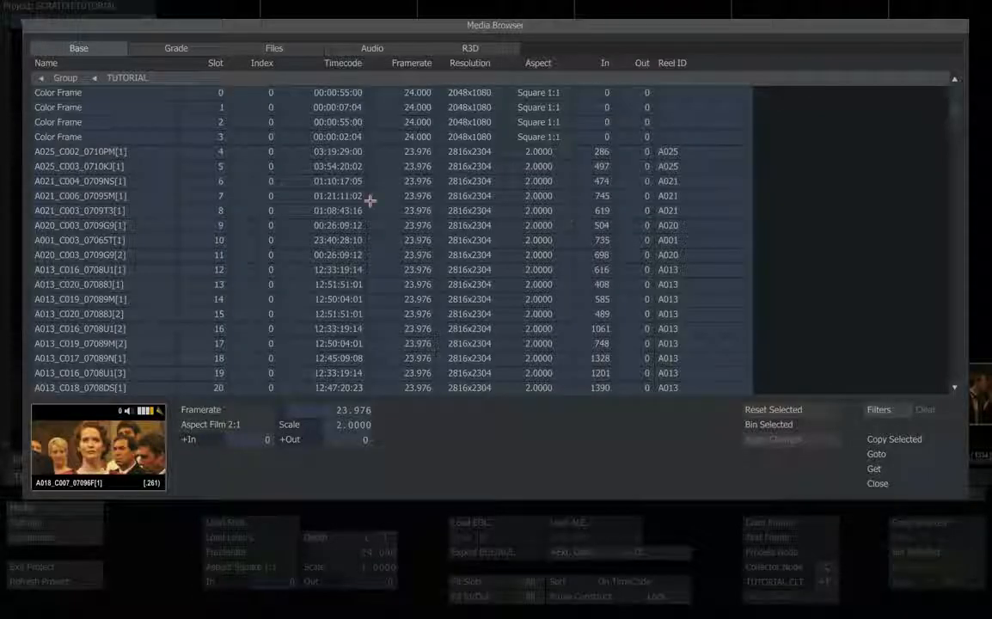
{"action": "left_click_drag", "start_coordinate": [954, 119], "coordinate": [957, 239]}
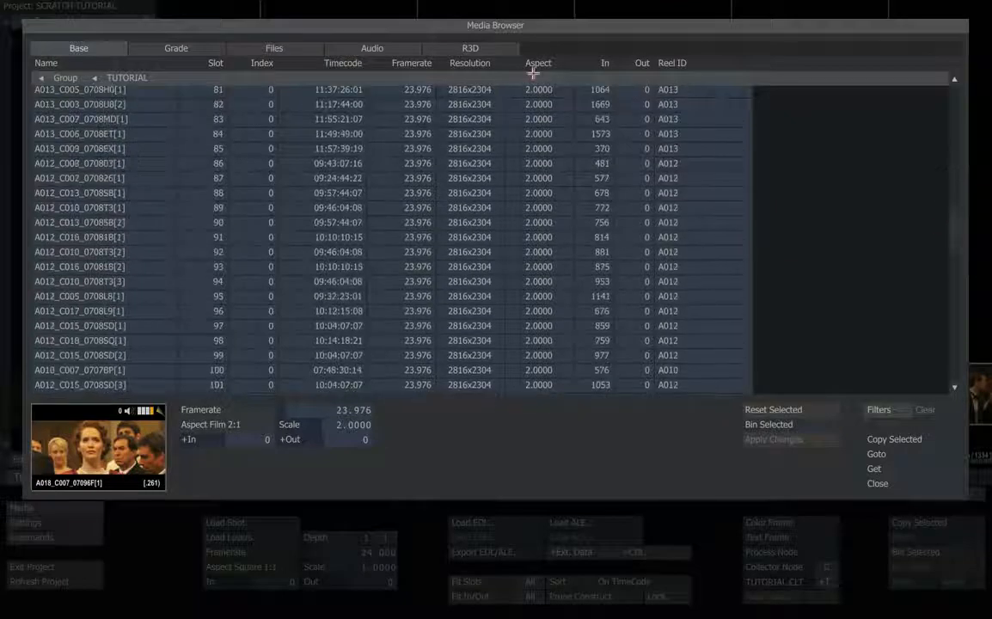
{"action": "left_click", "coordinate": [475, 49]}
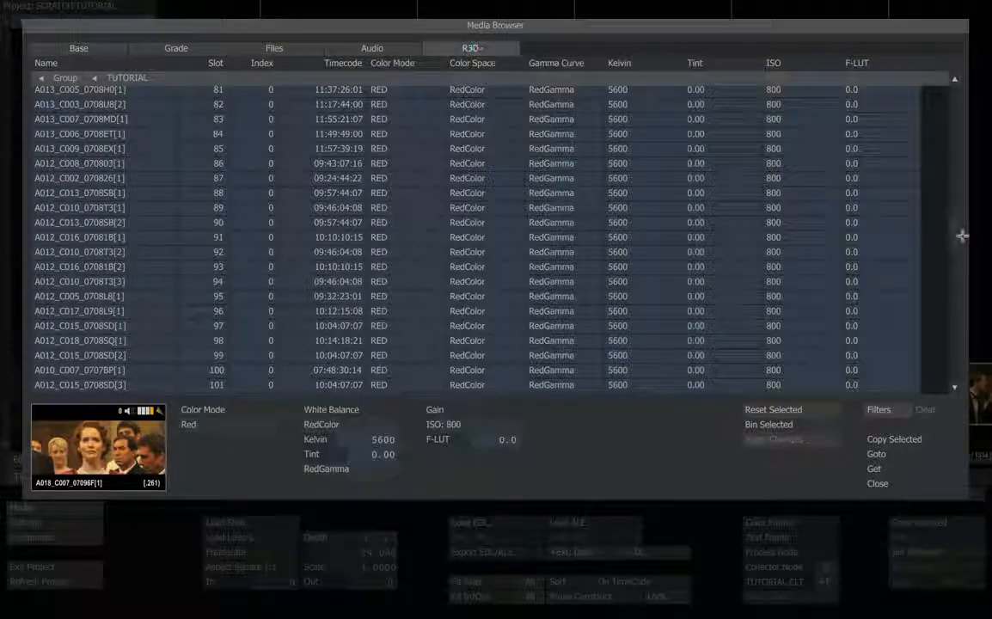
{"action": "left_click_drag", "start_coordinate": [957, 233], "coordinate": [958, 316]}
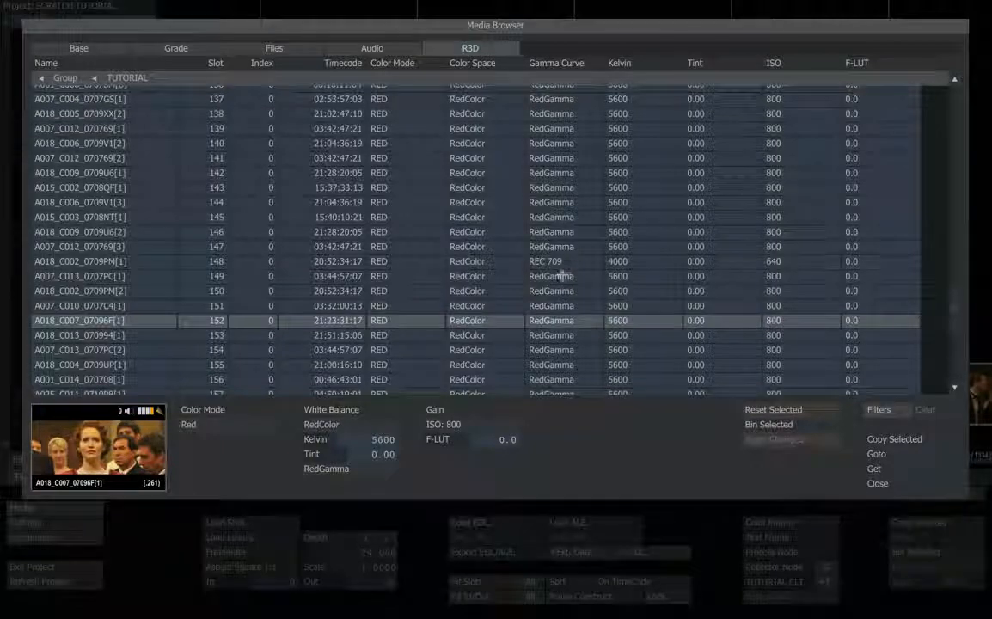
{"action": "left_click", "coordinate": [560, 260]}
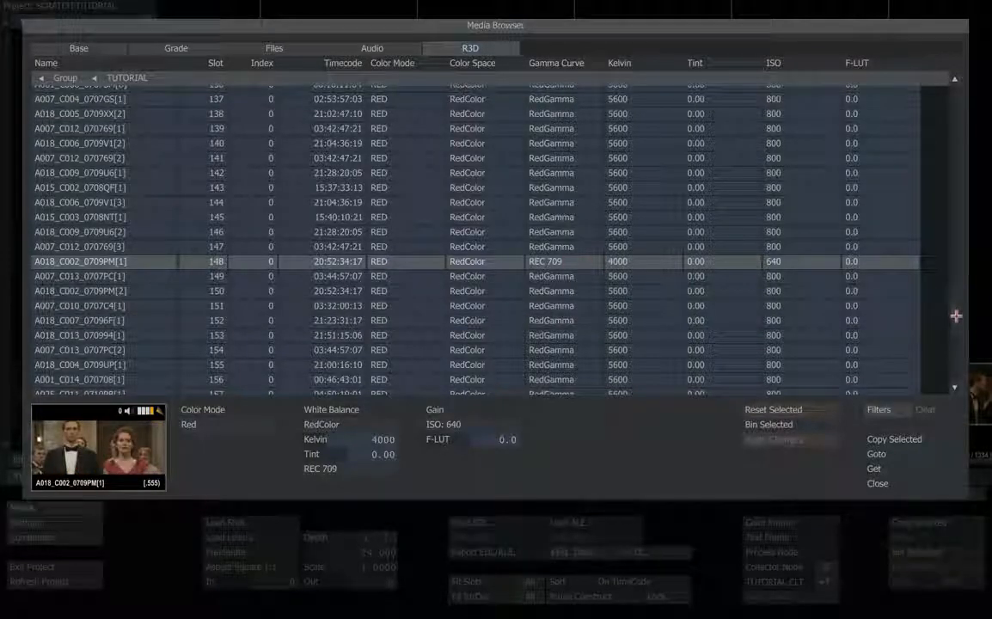
Select the run of shots from A019_C004_0709UM[1] in slot 110 through A027_C003_0711V3[1] in slot 167
{"action": "left_click_drag", "start_coordinate": [956, 312], "coordinate": [953, 267]}
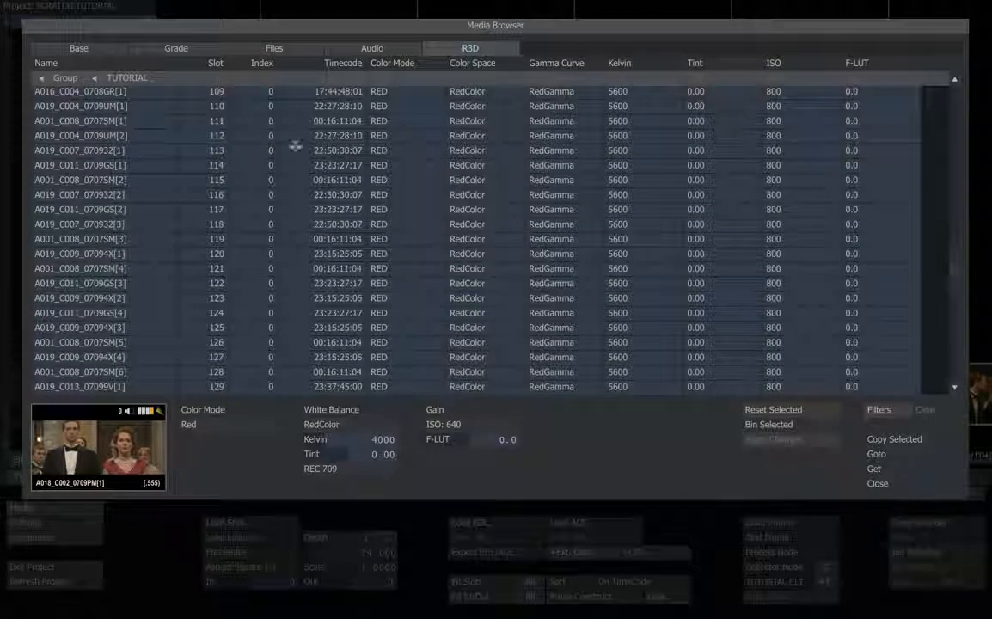
{"action": "left_click", "coordinate": [302, 149]}
{"action": "left_click", "coordinate": [351, 105]}
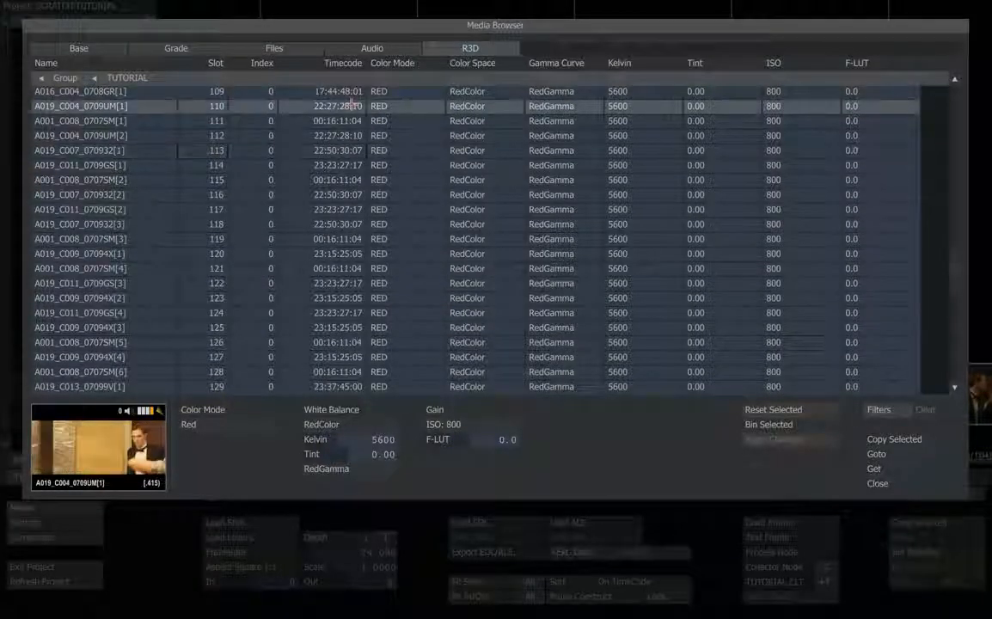
{"action": "scroll", "coordinate": [957, 325], "scroll_direction": "down", "scroll_amount": 10}
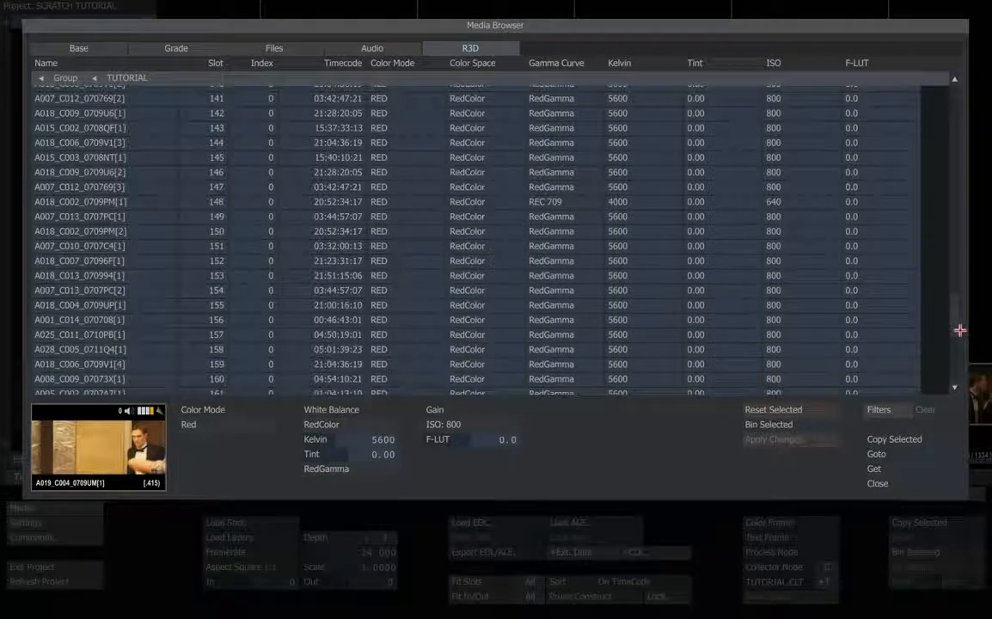
{"action": "scroll", "coordinate": [960, 339], "scroll_direction": "down", "scroll_amount": 4}
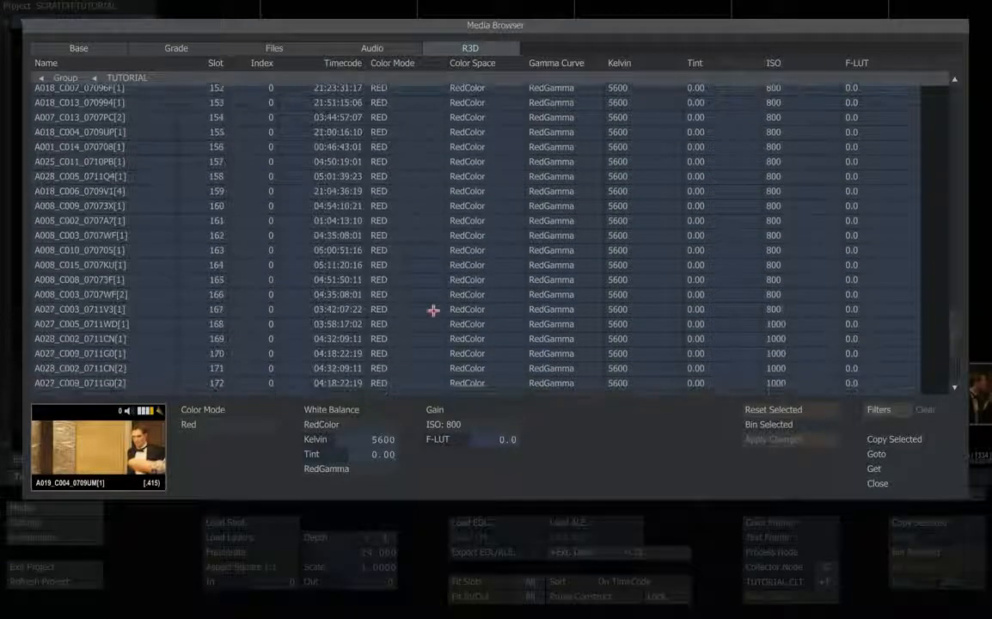
{"action": "left_click", "coordinate": [326, 309], "text": "shift"}
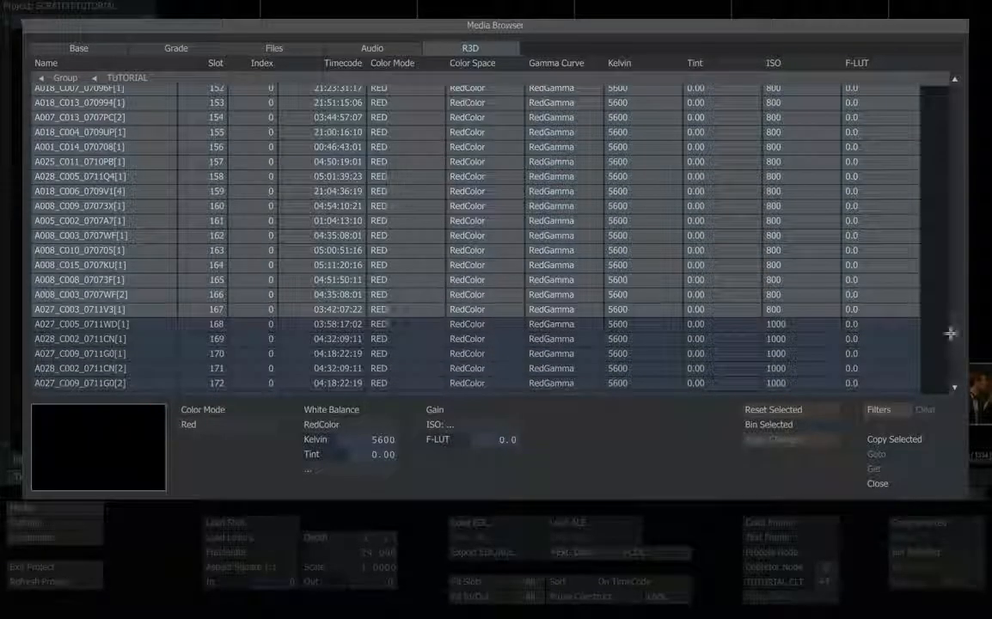
{"action": "scroll", "coordinate": [945, 332], "scroll_direction": "up", "scroll_amount": 5}
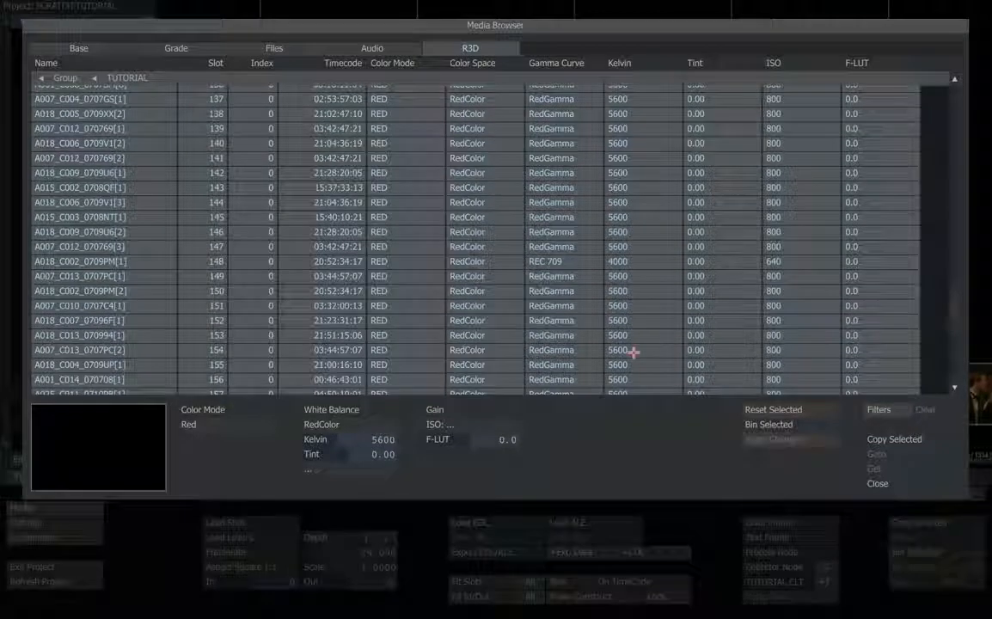
Set the selected shots' gamma curve to REC 709 and their white balance to 4000 Kelvin
{"action": "left_click", "coordinate": [286, 428]}
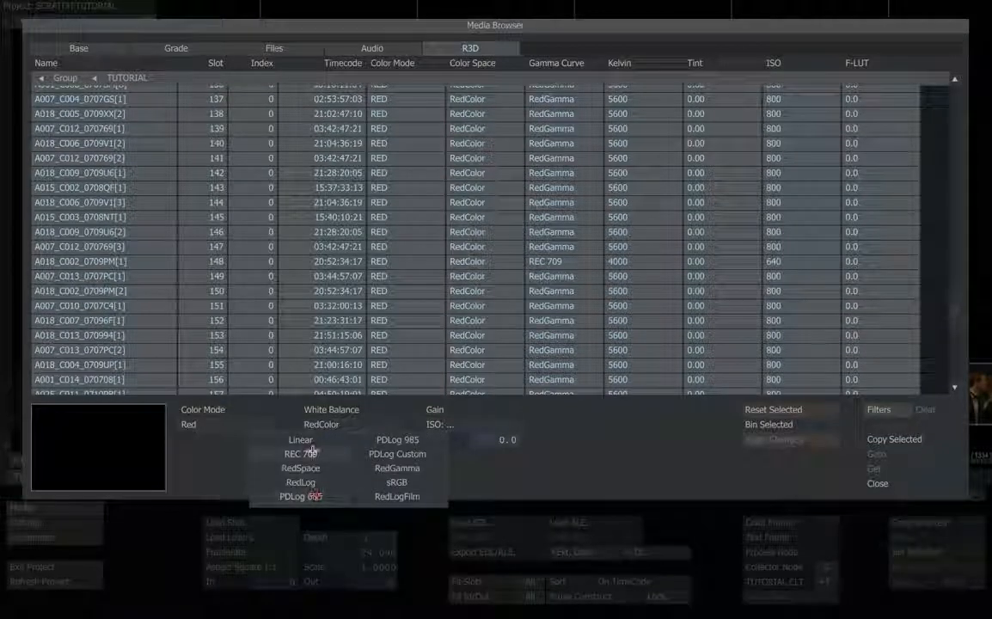
{"action": "left_click", "coordinate": [305, 454]}
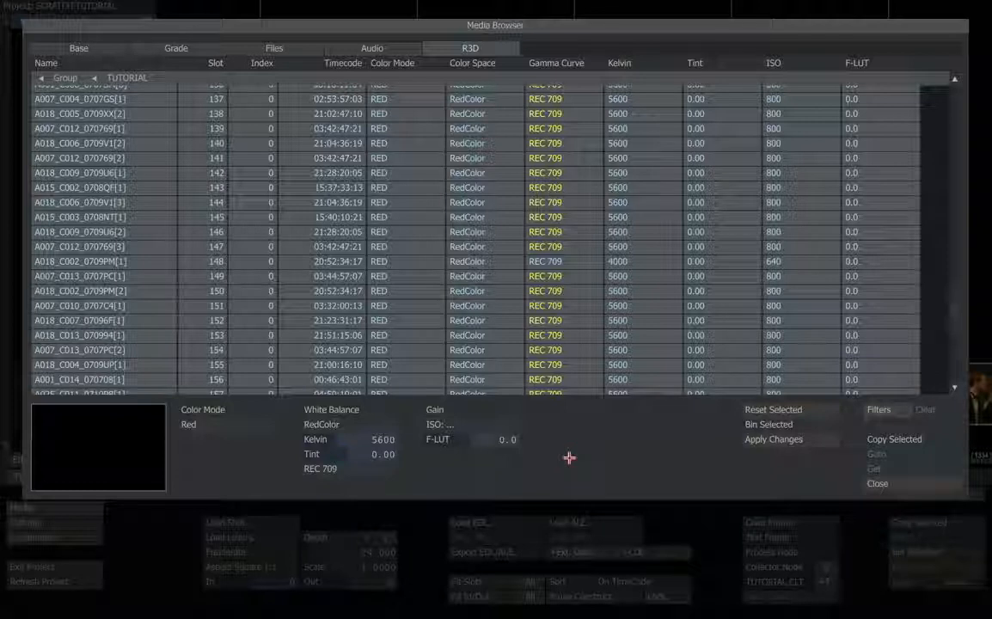
{"action": "left_click", "coordinate": [375, 439]}
{"action": "type", "text": "4000"}
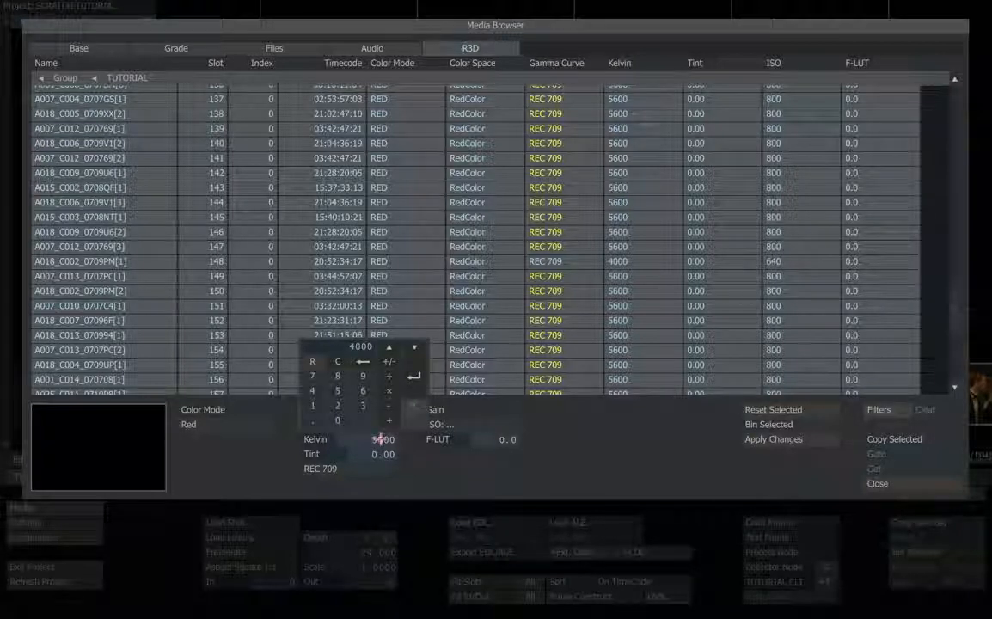
{"action": "key", "text": "Return"}
Set the selected shots' ISO to 640, then apply the pending R3D changes and close the Media Browser
{"action": "left_click", "coordinate": [461, 425]}
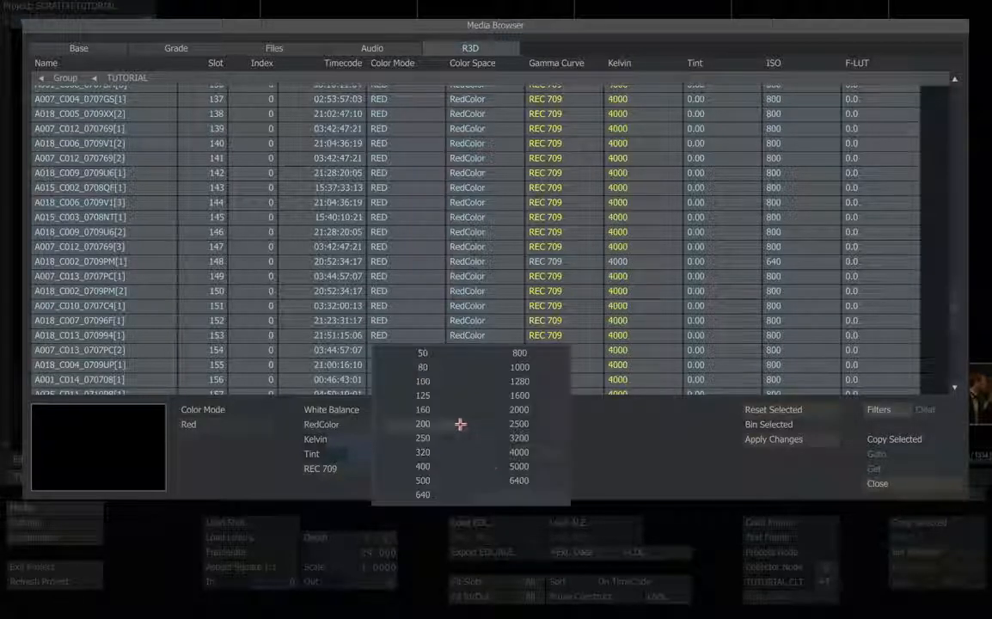
{"action": "left_click", "coordinate": [441, 494]}
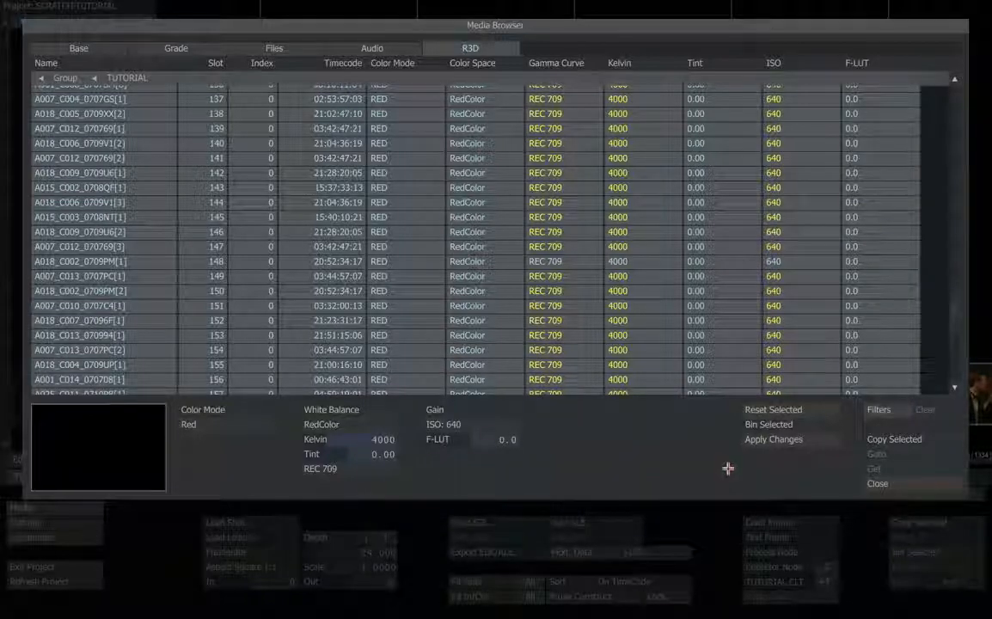
{"action": "mouse_move", "coordinate": [956, 310]}
{"action": "left_mouse_down"}
{"action": "mouse_move", "coordinate": [957, 323]}
{"action": "mouse_move", "coordinate": [957, 298]}
{"action": "mouse_move", "coordinate": [957, 312]}
{"action": "left_mouse_up"}
{"action": "left_click", "coordinate": [758, 440]}
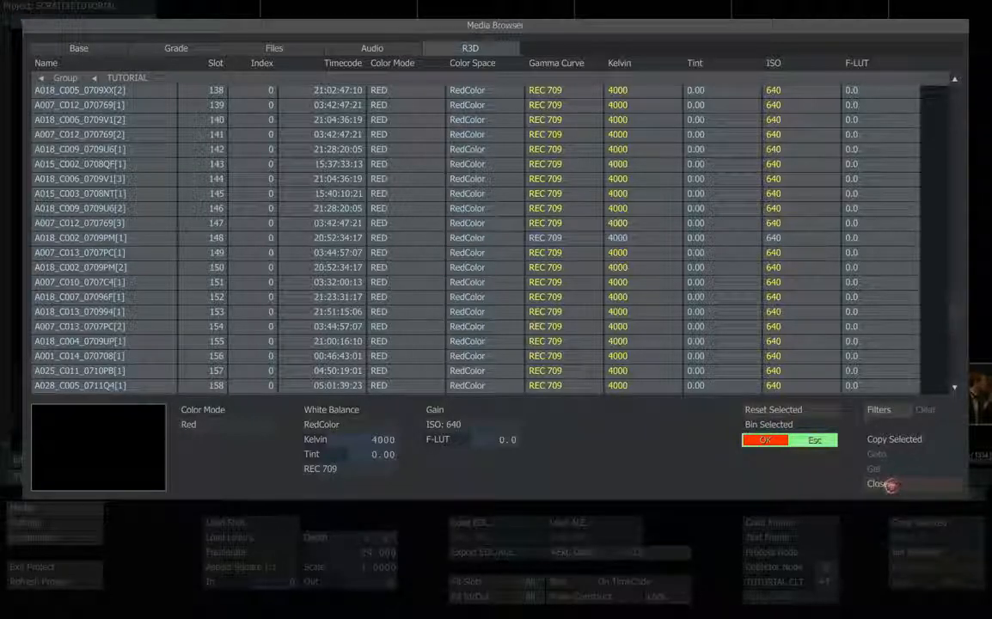
{"action": "left_click", "coordinate": [881, 484]}
Go to the dark night shot A027_C009_0711G0[1] in the player and set its gamma curve to REC 709
{"action": "left_click", "coordinate": [489, 475]}
{"action": "left_click", "coordinate": [597, 495]}
{"action": "left_click_drag", "start_coordinate": [597, 494], "coordinate": [637, 494]}
{"action": "left_click_drag", "start_coordinate": [630, 496], "coordinate": [635, 496]}
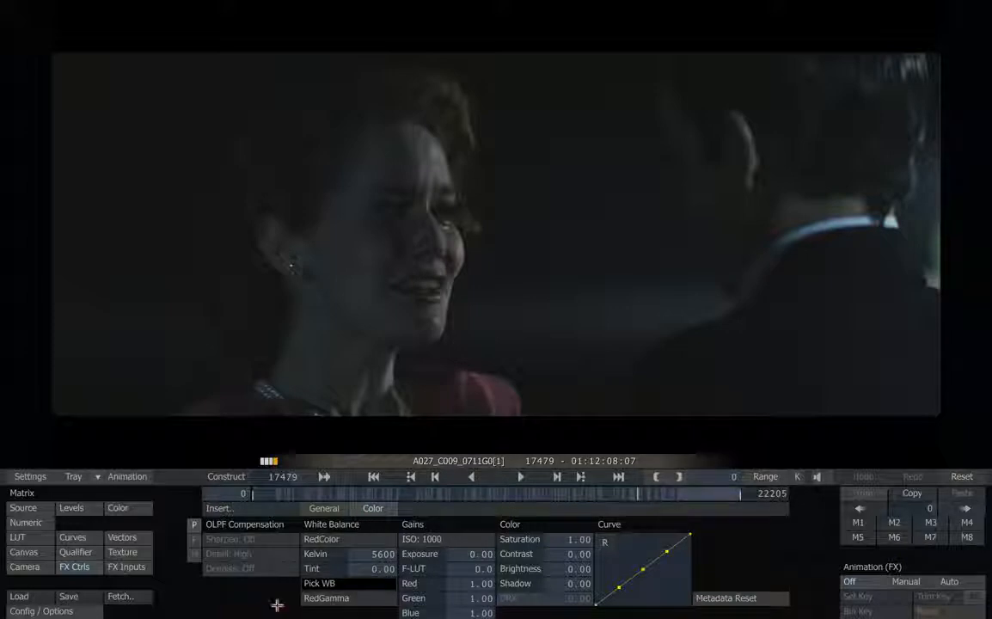
{"action": "left_click", "coordinate": [350, 600]}
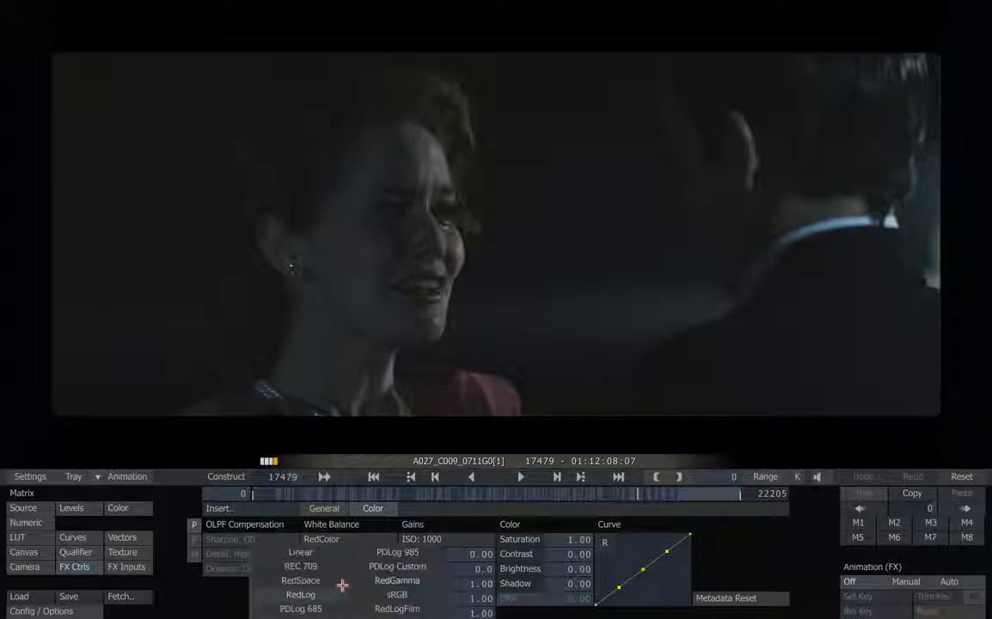
{"action": "left_click", "coordinate": [329, 568]}
{"action": "mouse_move", "coordinate": [2, 254]}
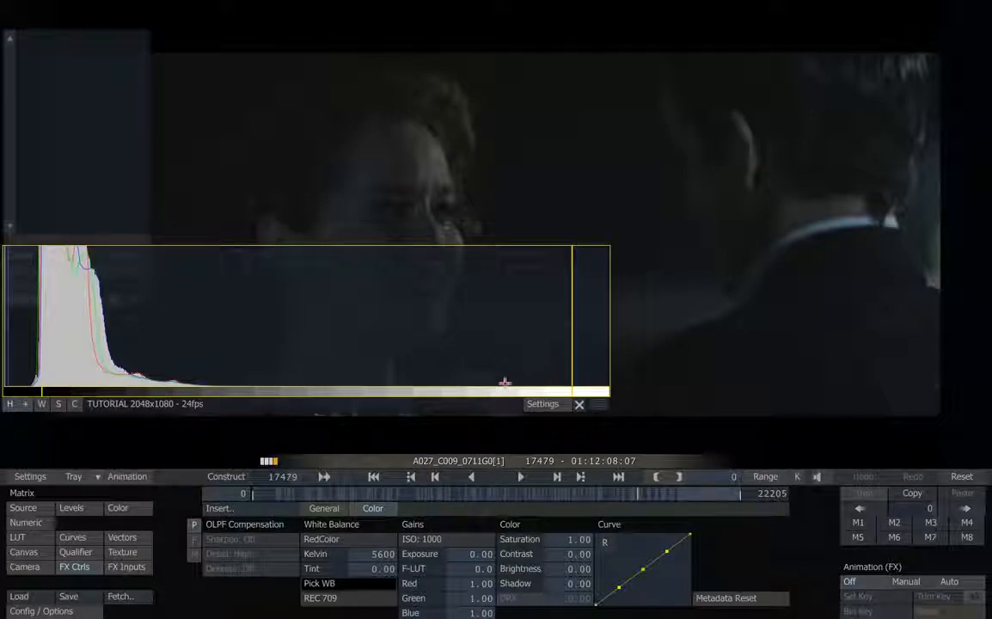
Go to the night shot A027_C009_0711G0[3] and set its white balance to 7000 Kelvin
{"action": "left_click", "coordinate": [645, 493]}
{"action": "left_click_drag", "start_coordinate": [645, 492], "coordinate": [649, 492]}
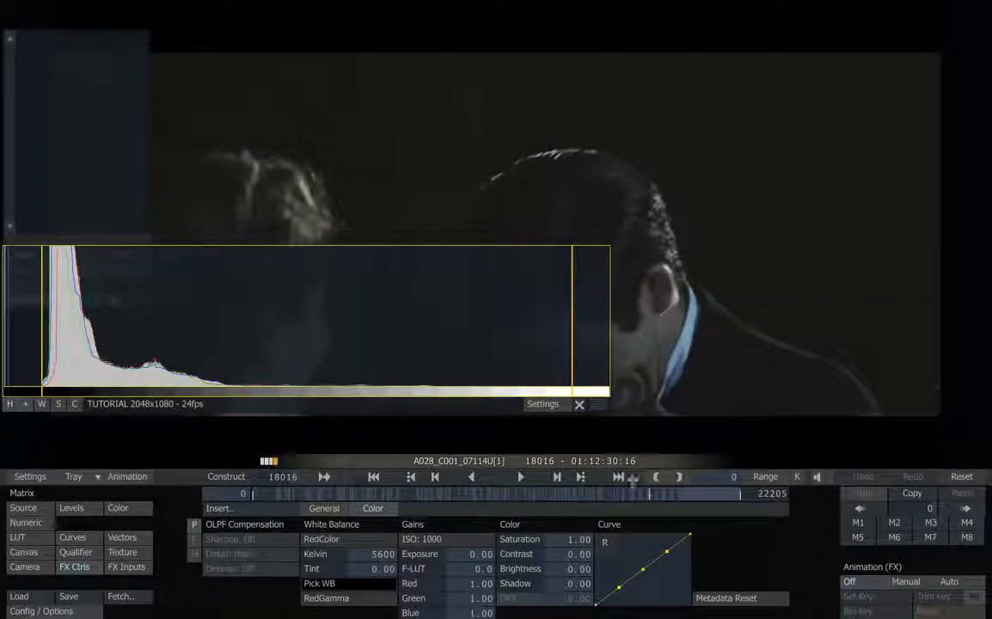
{"action": "left_click_drag", "start_coordinate": [649, 493], "coordinate": [644, 495]}
{"action": "left_click", "coordinate": [384, 553]}
{"action": "type", "text": "3"}
{"action": "type", "text": "000"}
{"action": "key", "text": "Return"}
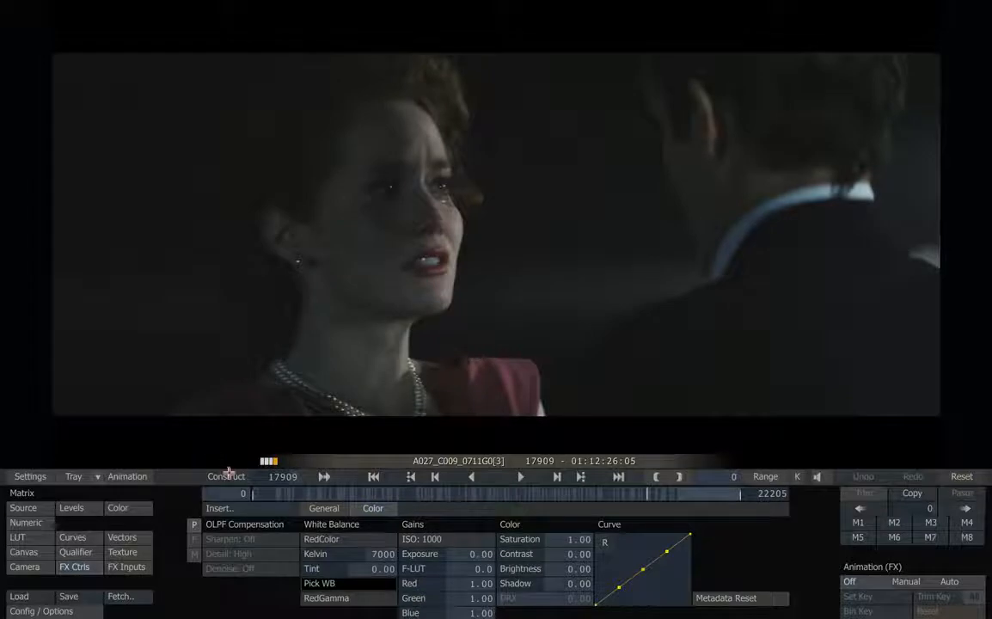
Filter the Media Browser's R3D listing to the shots with an ISO of 1000, taking A027_C005_0711WD[1] as the reference
{"action": "left_click", "coordinate": [229, 474]}
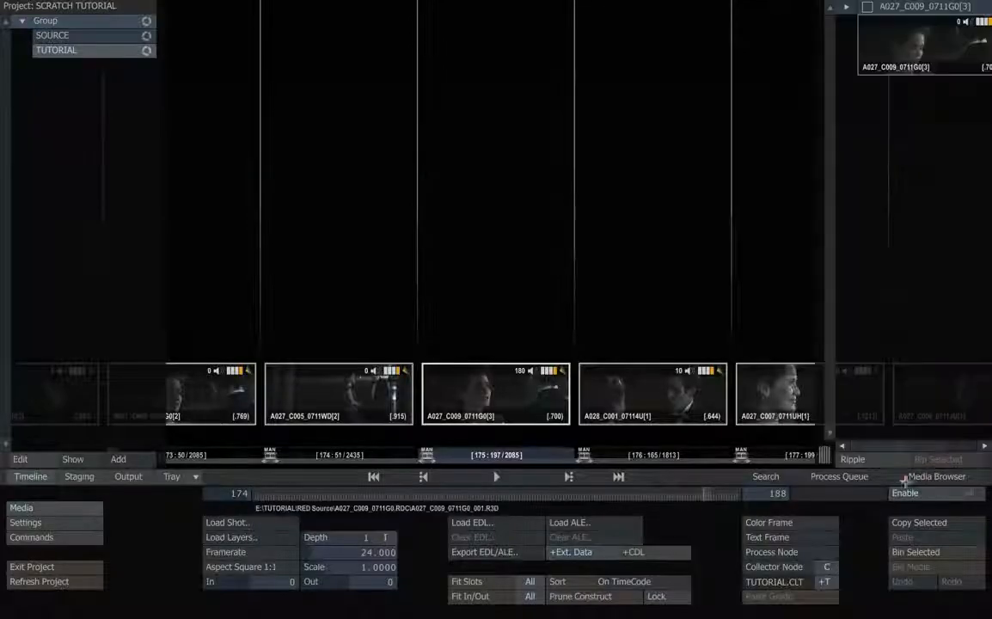
{"action": "left_click", "coordinate": [936, 476]}
{"action": "left_click_drag", "start_coordinate": [956, 137], "coordinate": [953, 353]}
{"action": "left_click", "coordinate": [765, 212]}
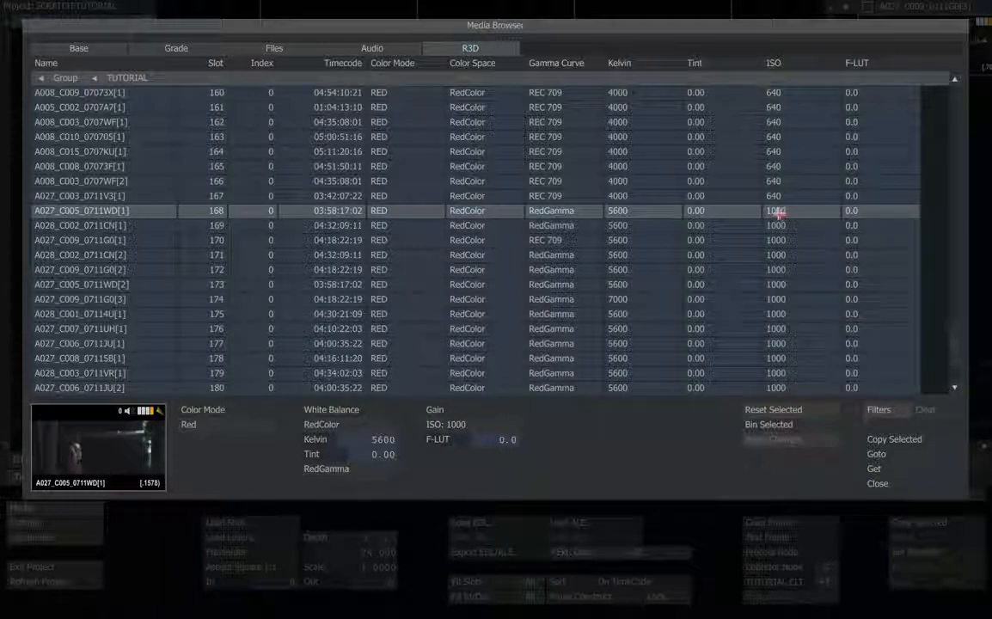
{"action": "left_click", "coordinate": [888, 410]}
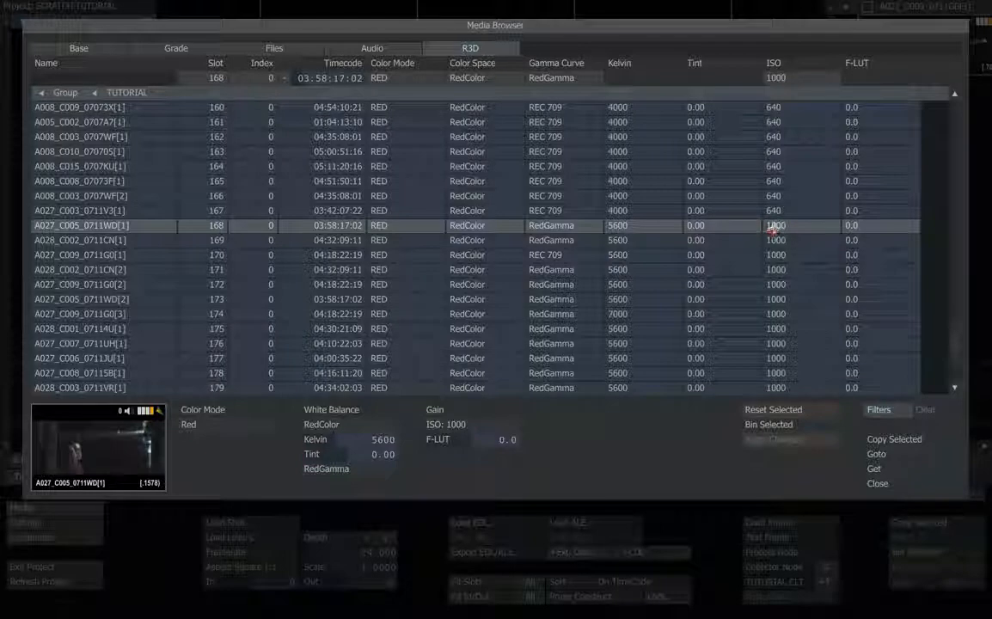
{"action": "left_click", "coordinate": [783, 79]}
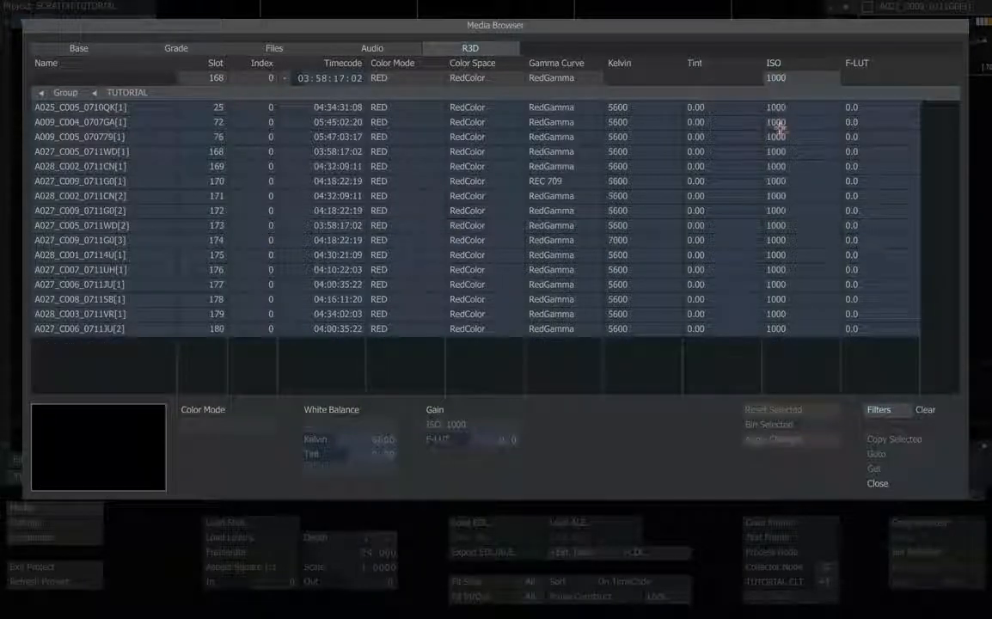
Select all the filtered ISO 1000 shots and set their gamma curve to REC 709
{"action": "left_click", "coordinate": [574, 109]}
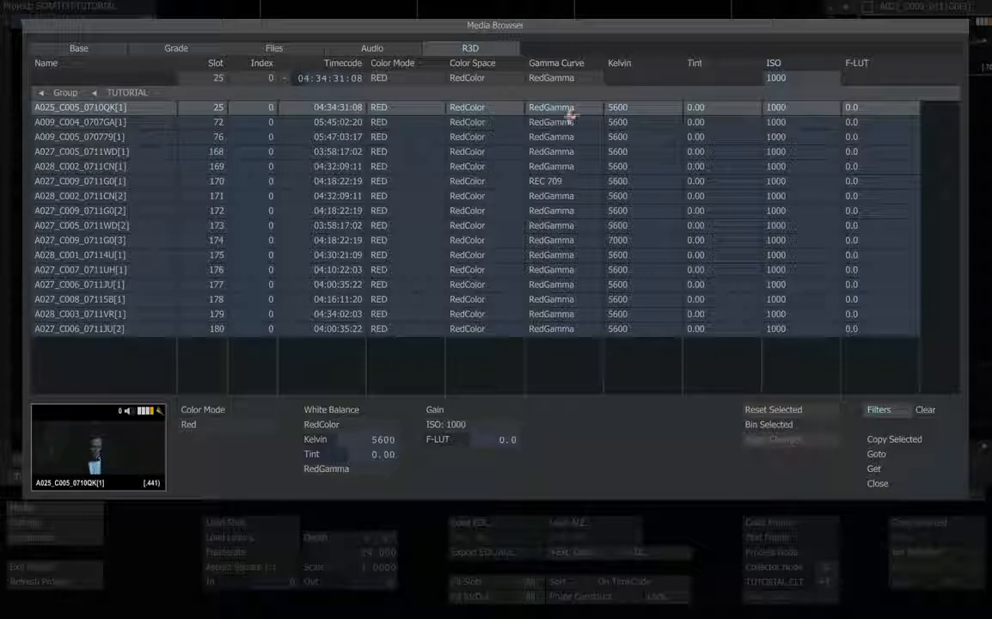
{"action": "left_click", "coordinate": [501, 328], "text": "shift"}
{"action": "left_click", "coordinate": [323, 468]}
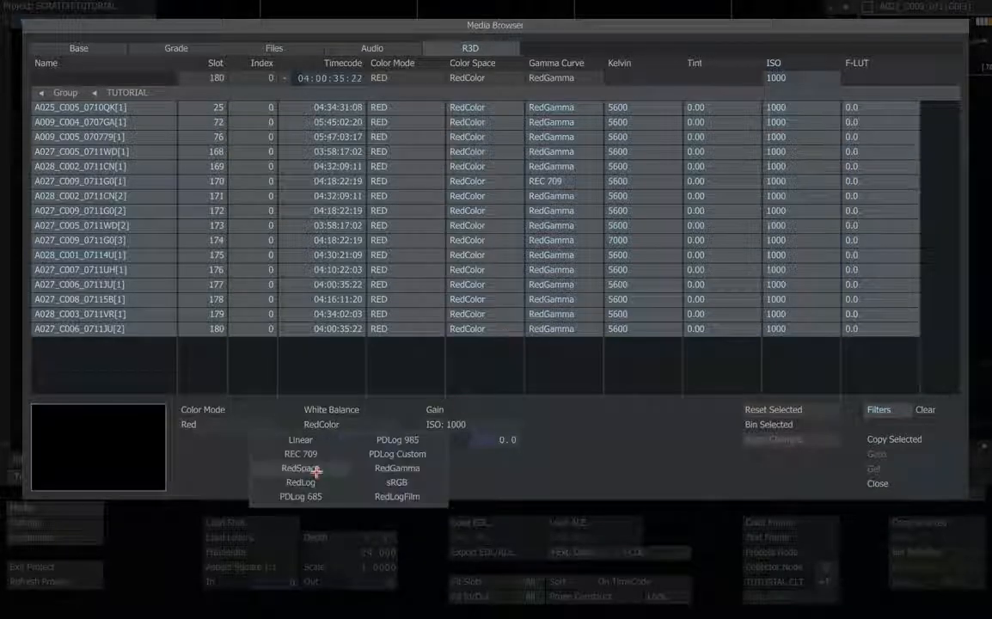
{"action": "left_click", "coordinate": [315, 454]}
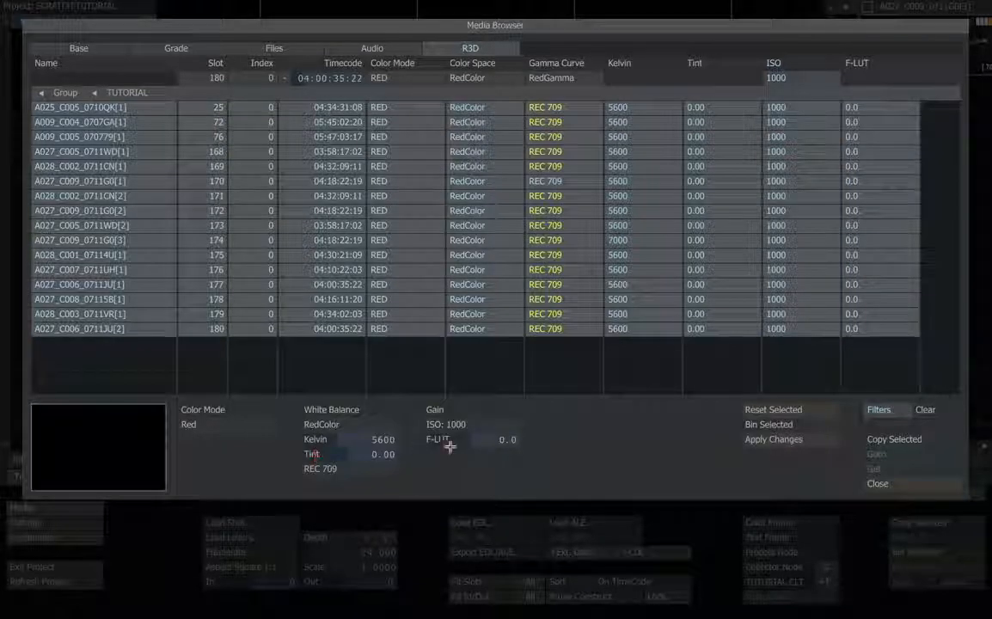
{"action": "left_click", "coordinate": [464, 423]}
{"action": "left_click", "coordinate": [316, 409]}
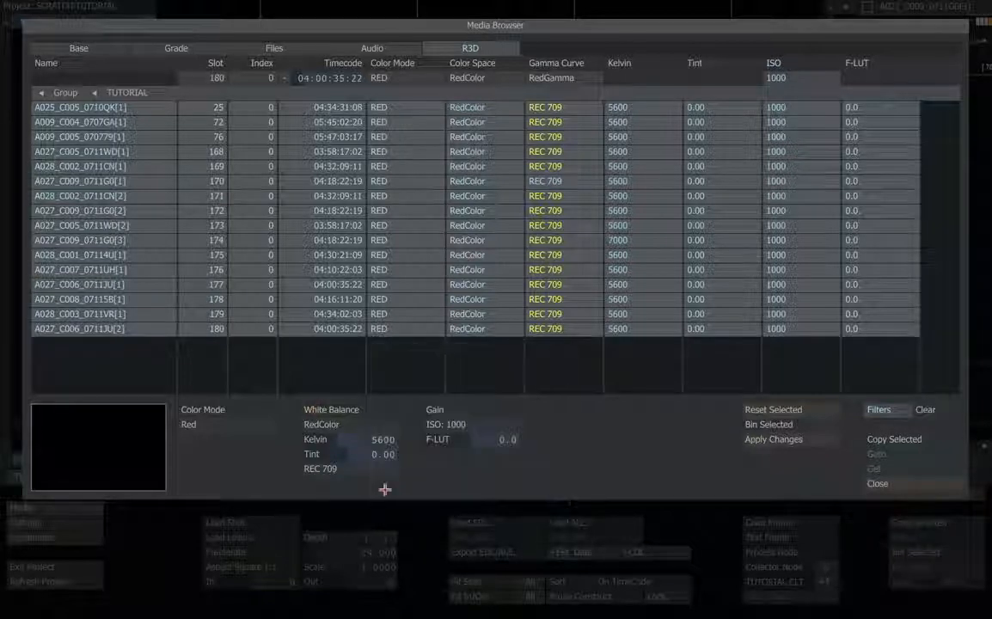
Set the filtered shots' white balance to 7000 Kelvin and apply the pending changes
{"action": "left_click", "coordinate": [376, 439]}
{"action": "type", "text": "7000"}
{"action": "left_click", "coordinate": [416, 379]}
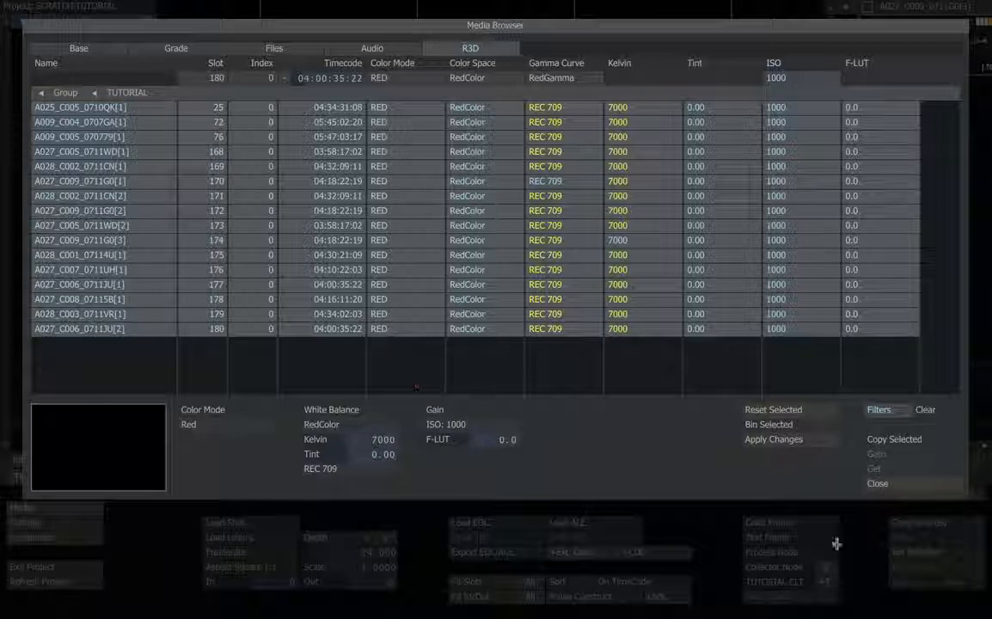
{"action": "left_click", "coordinate": [758, 439]}
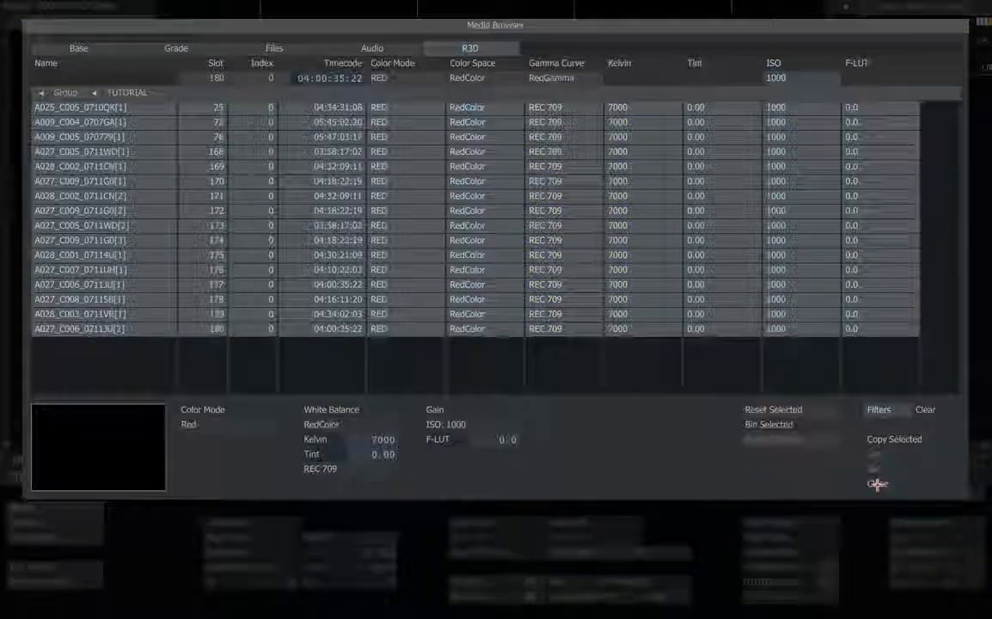
Return to the player and check the look and source settings of the adjusted night shots
{"action": "left_click", "coordinate": [878, 482]}
{"action": "left_click", "coordinate": [501, 478]}
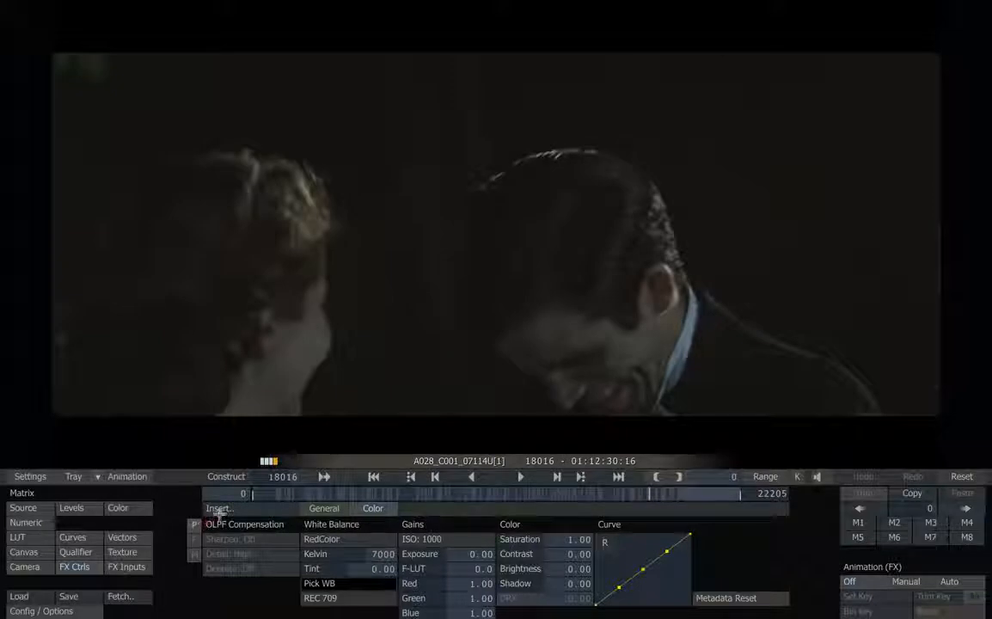
{"action": "left_click", "coordinate": [638, 495]}
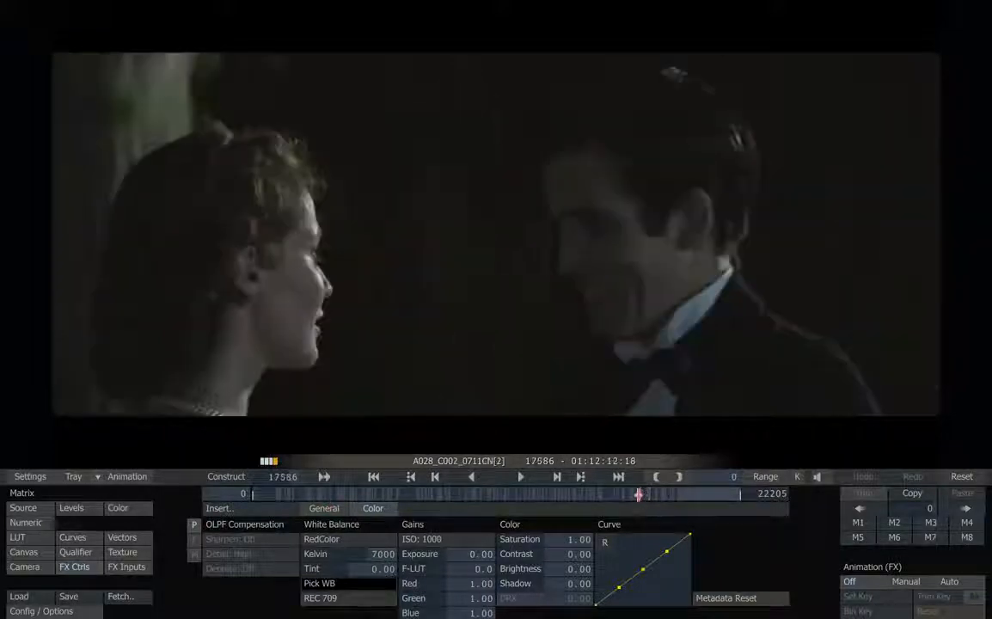